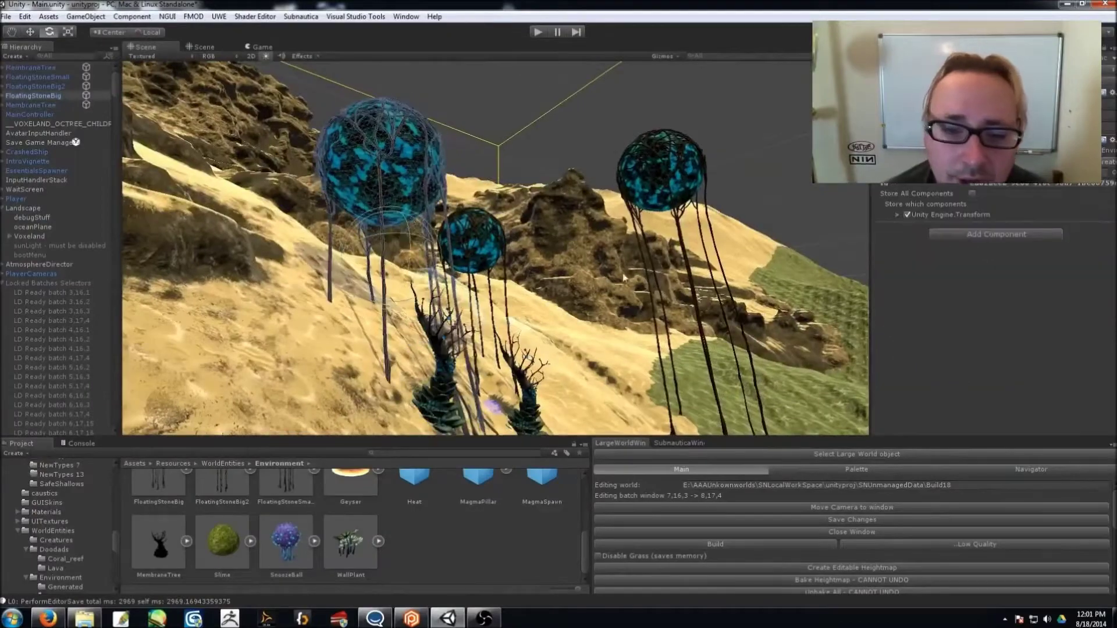
# Place MembraneTree prefabs on the sandy slope between the floating stones.
pyautogui.keyDown('alt'); pyautogui.moveTo(611, 332); pyautogui.dragTo(596, 340); pyautogui.keyUp('alt')
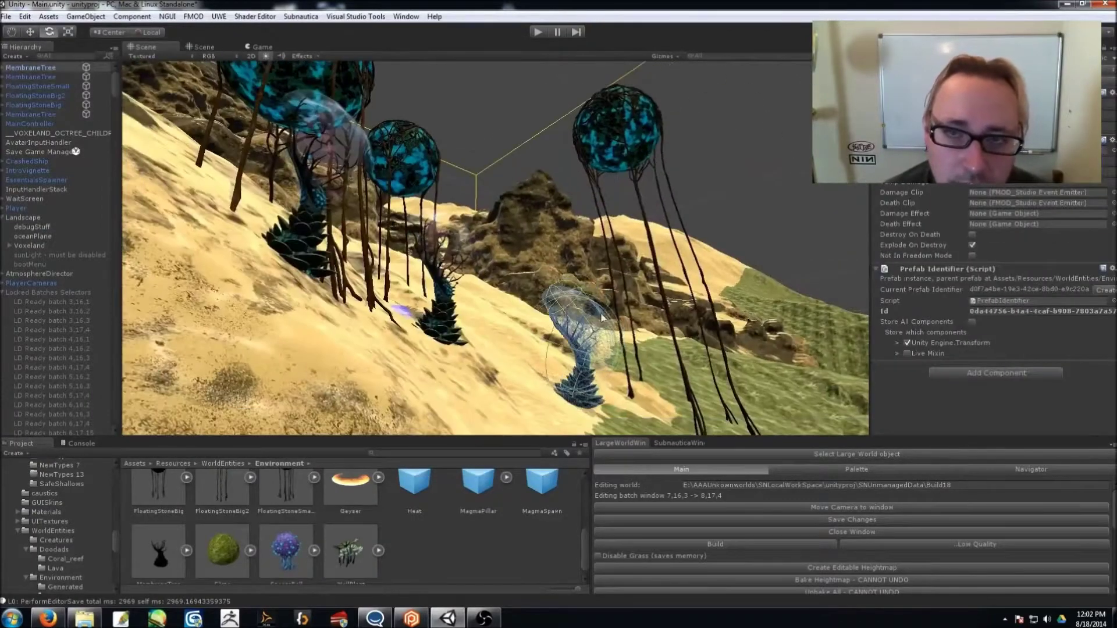
pyautogui.keyDown('alt'); pyautogui.moveTo(503, 167); pyautogui.dragTo(302, 268); pyautogui.keyUp('alt')
pyautogui.click(236, 271)
pyautogui.keyDown('alt'); pyautogui.moveTo(365, 190); pyautogui.dragTo(572, 283); pyautogui.keyUp('alt')
pyautogui.click(676, 267)
pyautogui.keyDown('alt'); pyautogui.moveTo(677, 268); pyautogui.dragTo(710, 32); pyautogui.keyUp('alt')
pyautogui.click(617, 368)
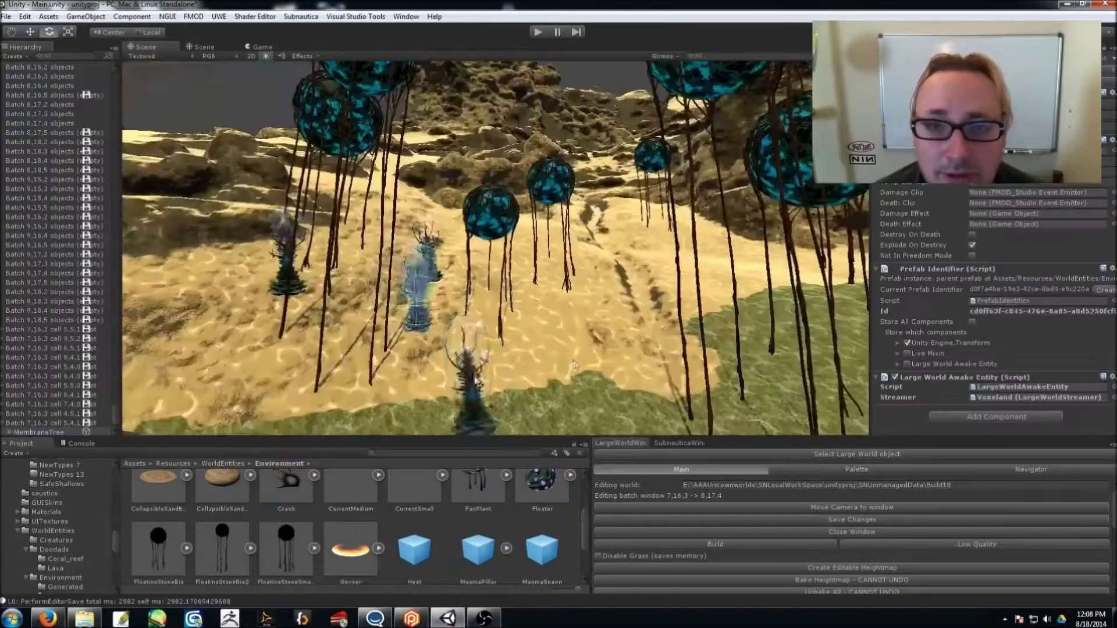
# Duplicate the selected membrane tree near the edge of the green ground.
pyautogui.hotkey('ctrl', 'd')
pyautogui.keyDown('alt'); pyautogui.moveTo(573, 364); pyautogui.dragTo(622, 284); pyautogui.keyUp('alt')
pyautogui.click(633, 169)
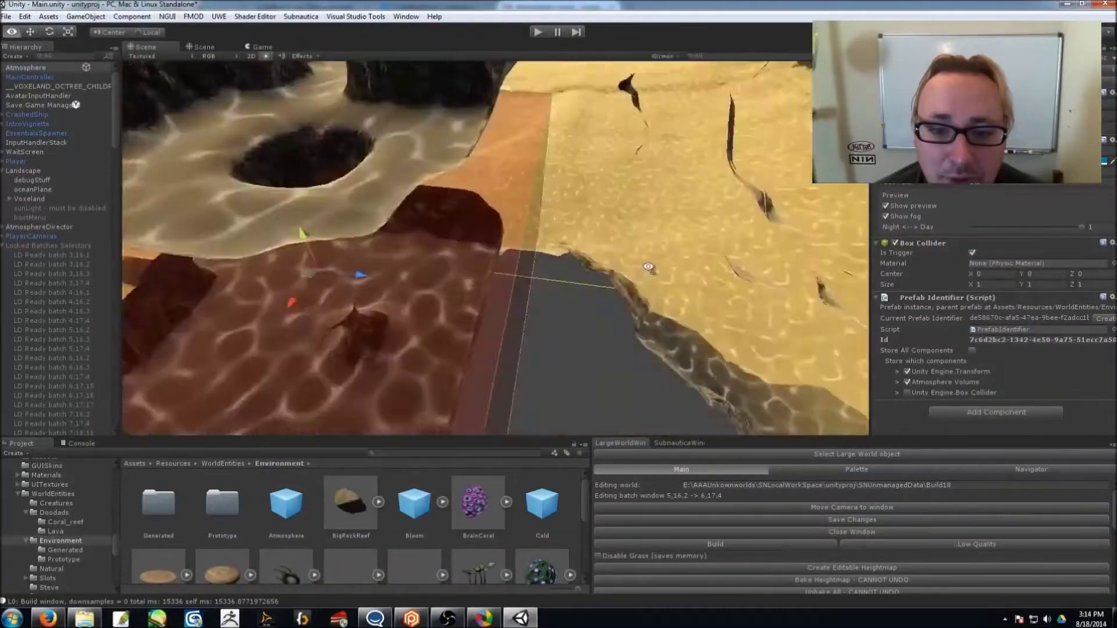
# Position Atmosphere volumes around the rock pillar and the neighbouring cave area.
pyautogui.keyDown('alt'); pyautogui.moveTo(648, 267); pyautogui.dragTo(601, 283); pyautogui.keyUp('alt')
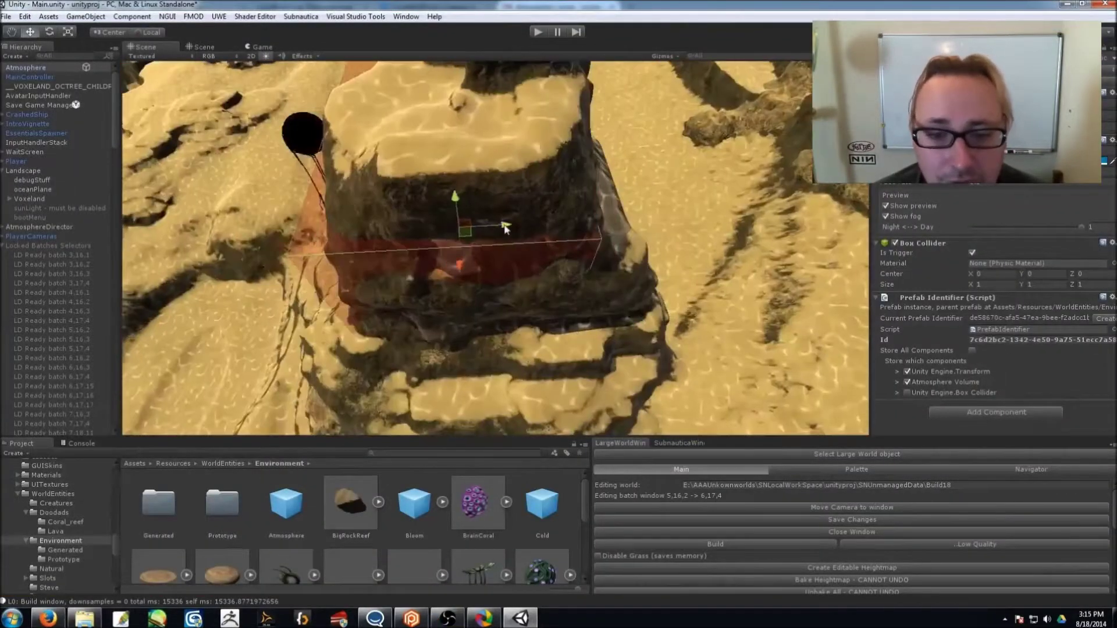
pyautogui.keyDown('alt'); pyautogui.moveTo(535, 249); pyautogui.dragTo(412, 221); pyautogui.keyUp('alt')
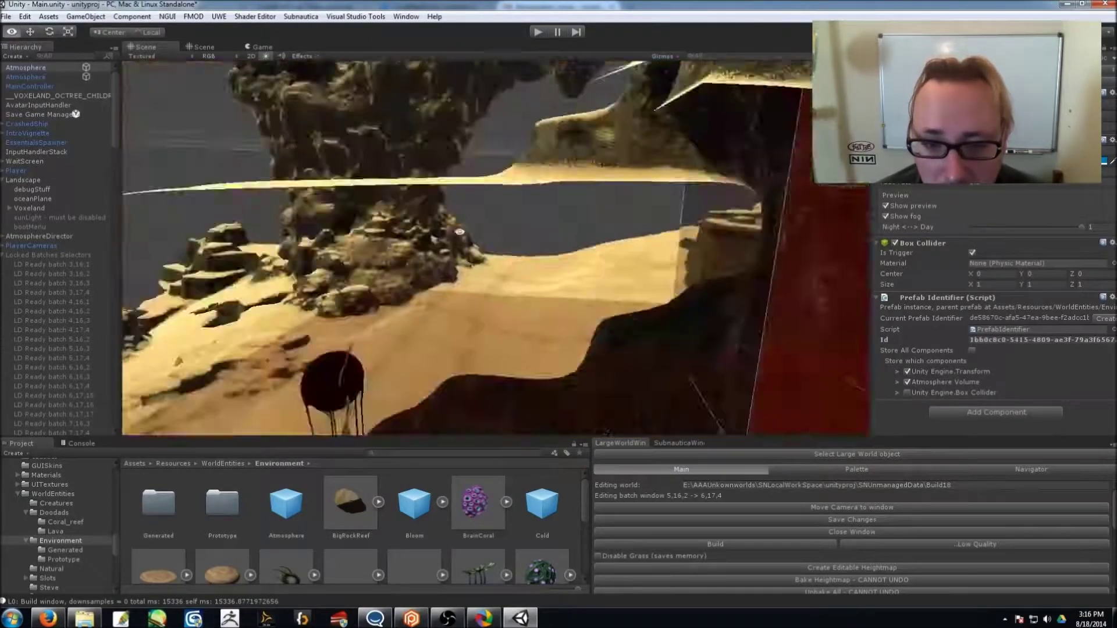
pyautogui.keyDown('alt'); pyautogui.moveTo(459, 232); pyautogui.dragTo(588, 502); pyautogui.keyUp('alt')
pyautogui.click(586, 276)
pyautogui.press('f')
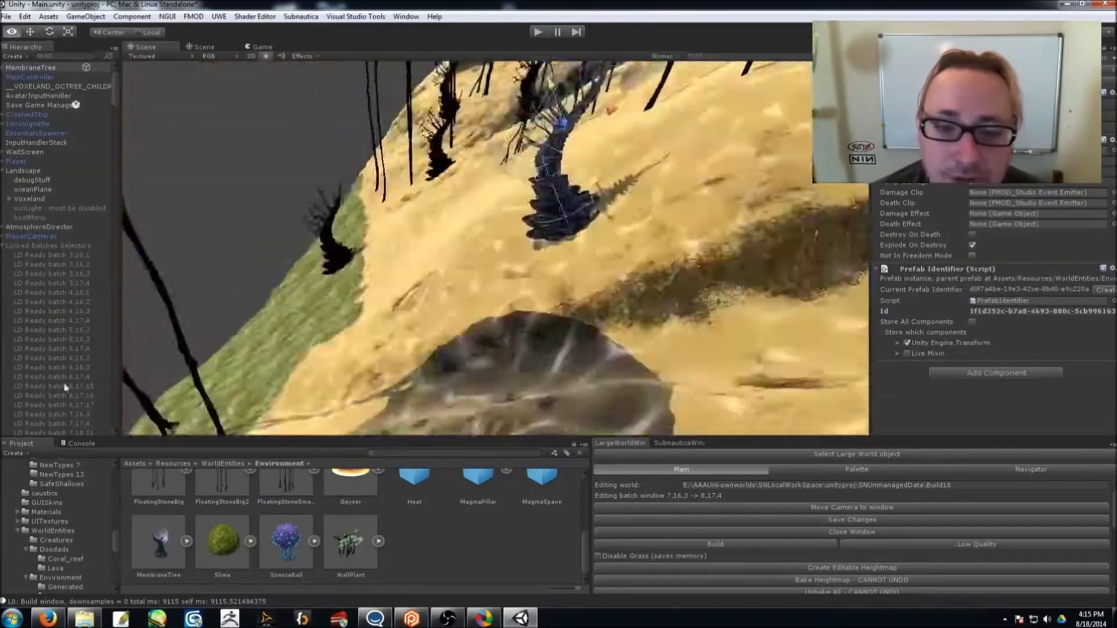
# Add MembraneTree, FloatingStoneSmall and FloatingStoneBig2 prefabs along the sandy valley.
pyautogui.keyDown('alt'); pyautogui.moveTo(639, 244); pyautogui.dragTo(724, 236); pyautogui.keyUp('alt')
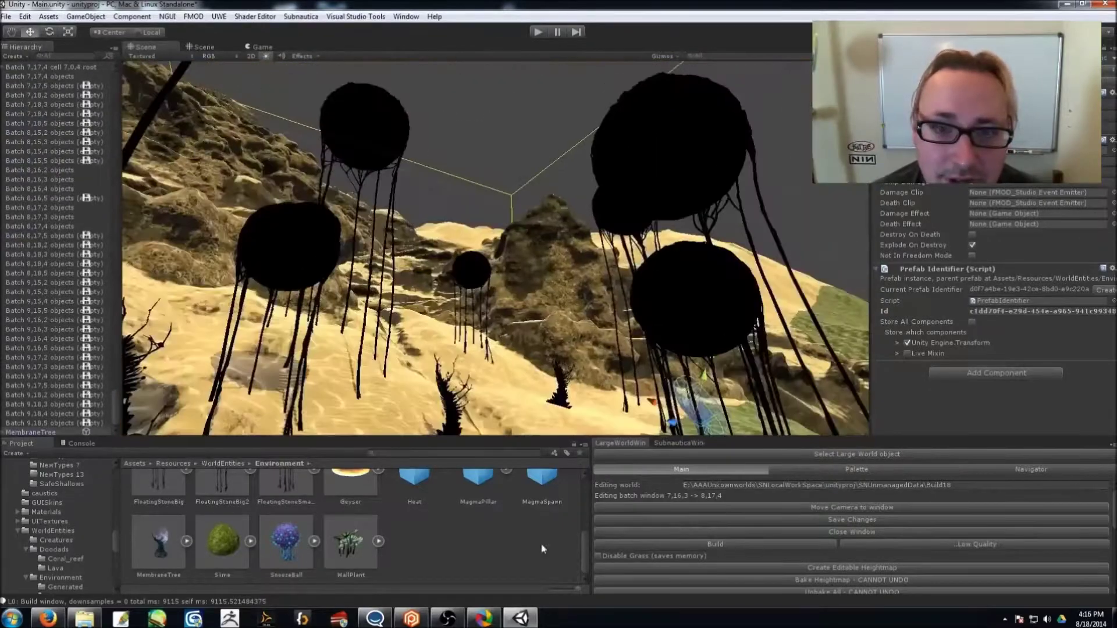
pyautogui.scroll(2, 235, 545)
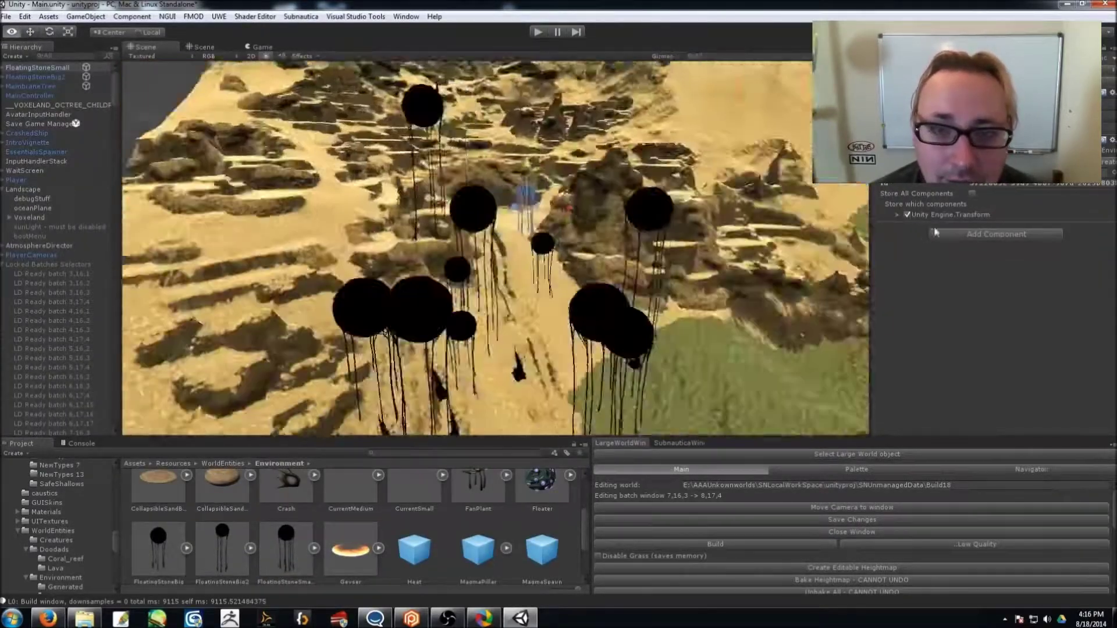
pyautogui.scroll(-1, 584, 537)
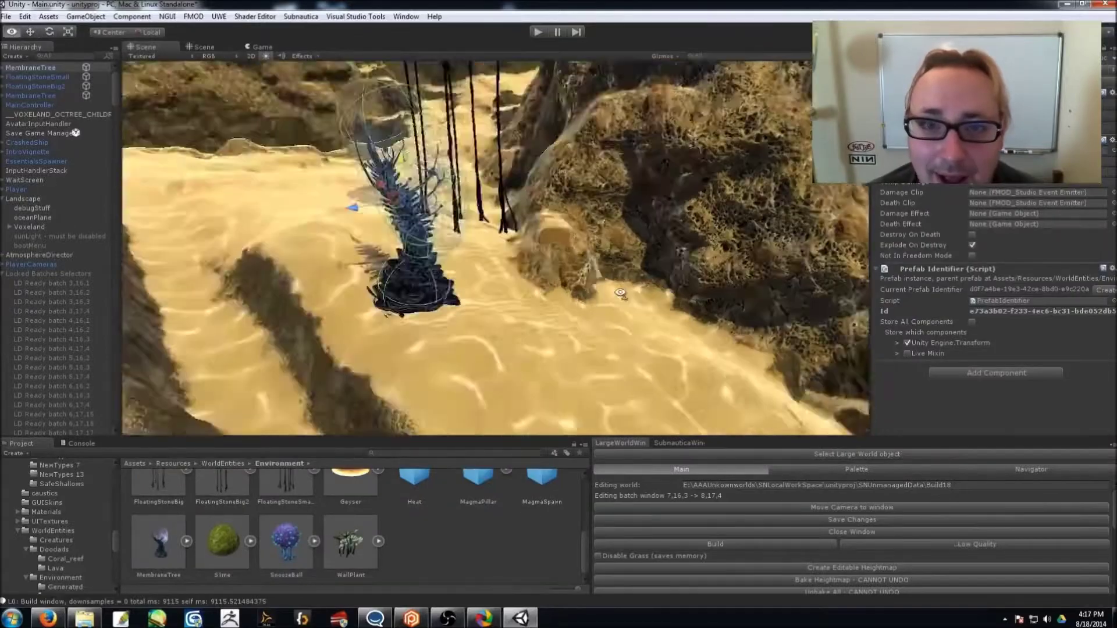
pyautogui.keyDown('alt'); pyautogui.moveTo(620, 292); pyautogui.dragTo(498, 247); pyautogui.keyUp('alt')
pyautogui.hotkey('shift', 'space')
pyautogui.moveTo(497, 247); pyautogui.dragTo(774, 505, button='right')
pyautogui.moveTo(372, 247); pyautogui.dragTo(503, 338, button='right')
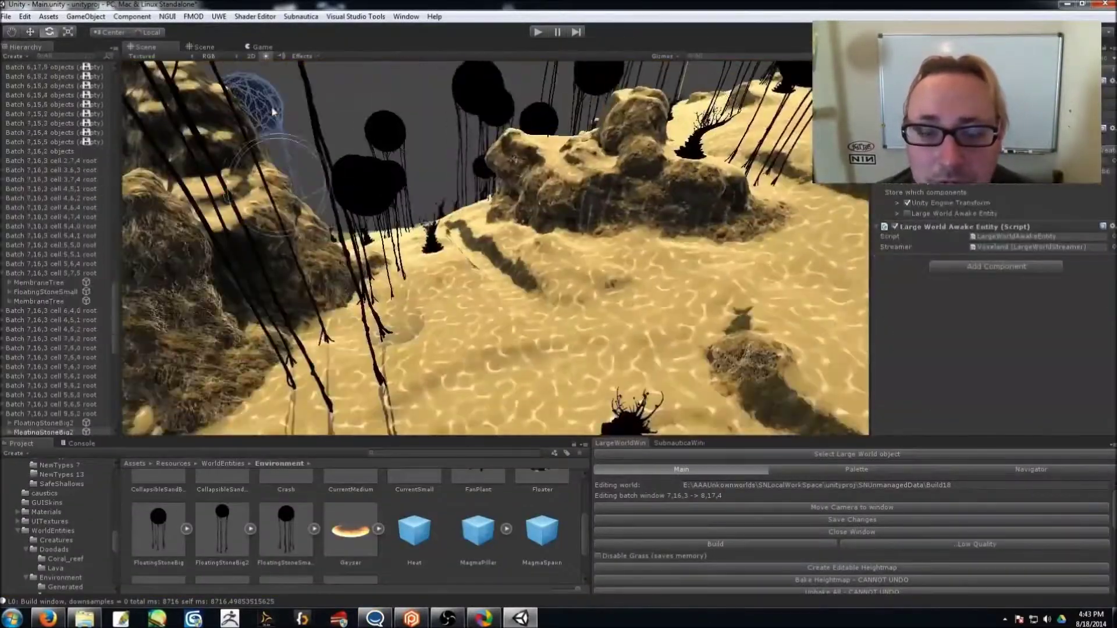
# Extend the forest across the remaining slopes and ledges with more FloatingStoneBig2 and MembraneTree prefabs.
pyautogui.moveTo(273, 111); pyautogui.dragTo(603, 240, button='right')
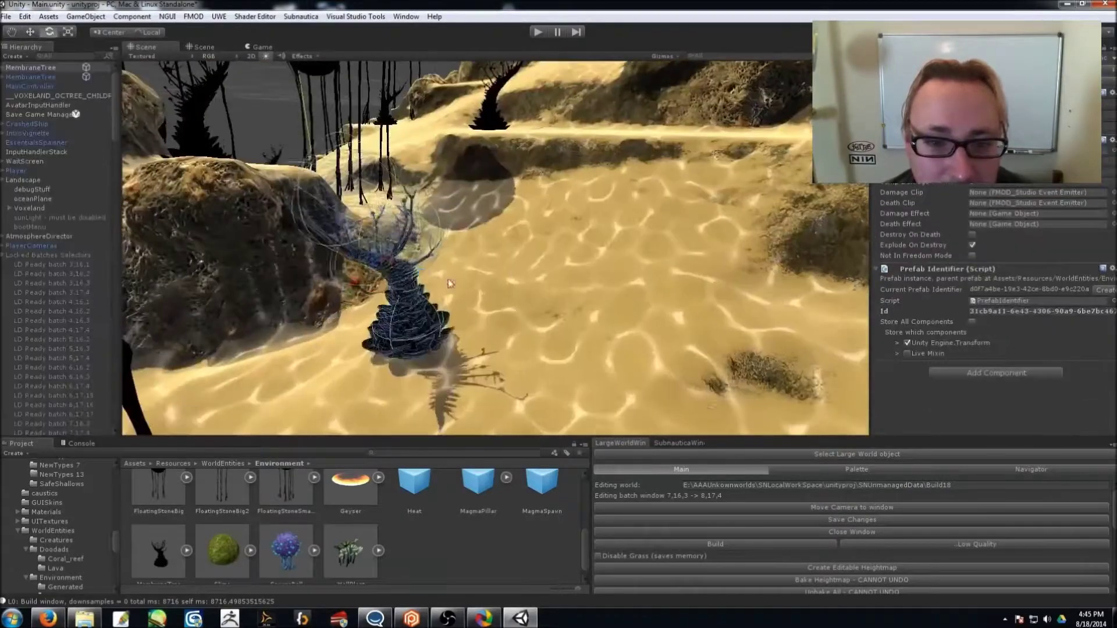
pyautogui.moveTo(507, 240); pyautogui.dragTo(458, 170, button='right')
pyautogui.moveTo(521, 239); pyautogui.dragTo(530, 199, button='right')
pyautogui.moveTo(620, 264); pyautogui.dragTo(617, 394, button='right')
pyautogui.moveTo(559, 232)
pyautogui.mouseDown(button='right')
pyautogui.moveTo(541, 221)
pyautogui.moveTo(559, 192)
pyautogui.moveTo(552, 244)
pyautogui.moveTo(547, 232)
pyautogui.mouseUp(button='right')
pyautogui.moveTo(179, 282); pyautogui.dragTo(639, 322, button='right')
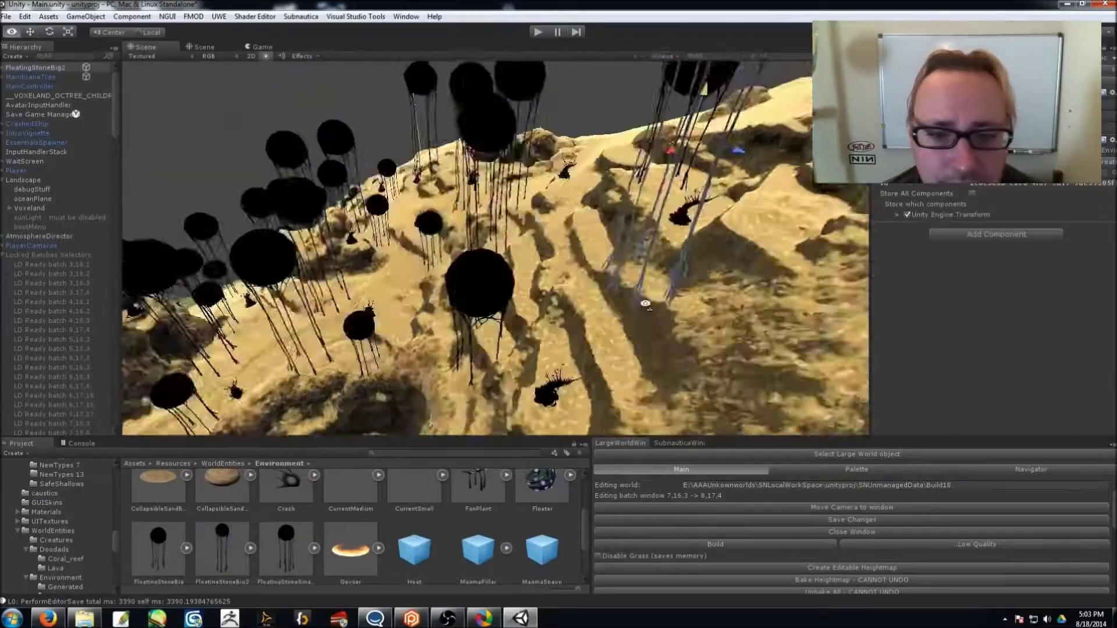
pyautogui.moveTo(645, 304); pyautogui.dragTo(842, 271, button='right')
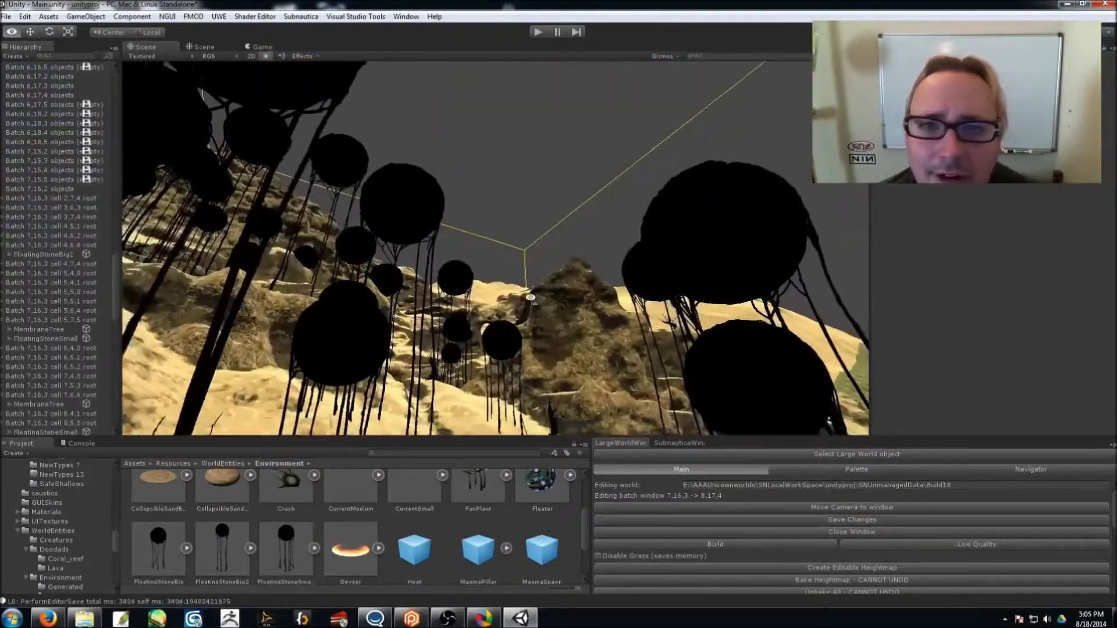
pyautogui.moveTo(530, 297); pyautogui.dragTo(333, 403, button='right')
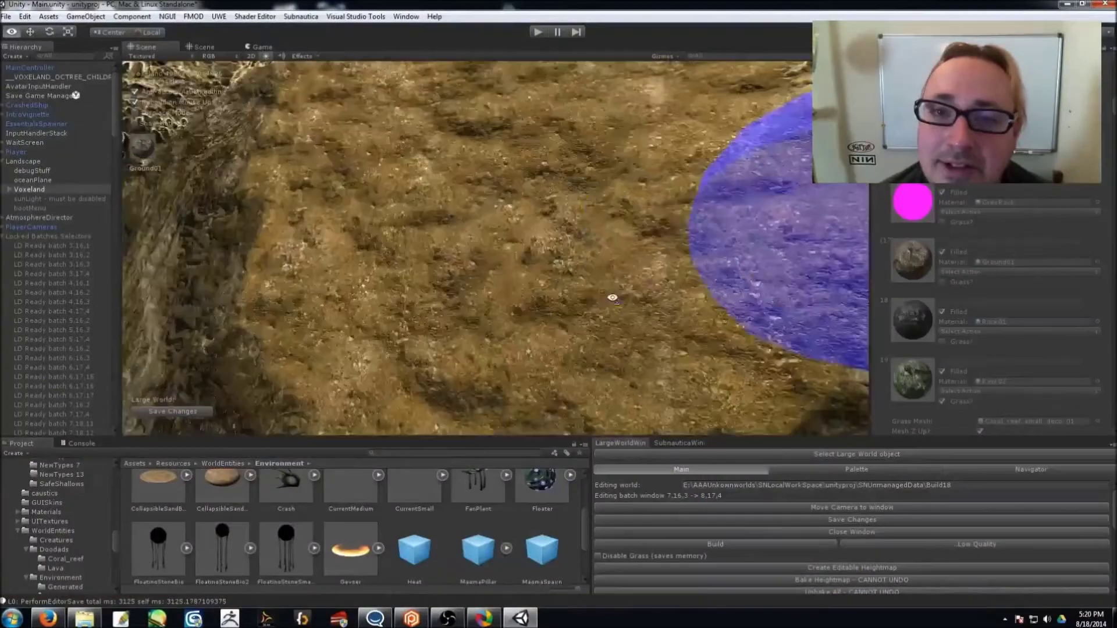
# Paint a green ground patch and bare rock onto the Voxeland terrain with the voxel brush.
pyautogui.moveTo(613, 298); pyautogui.dragTo(564, 349, button='right')
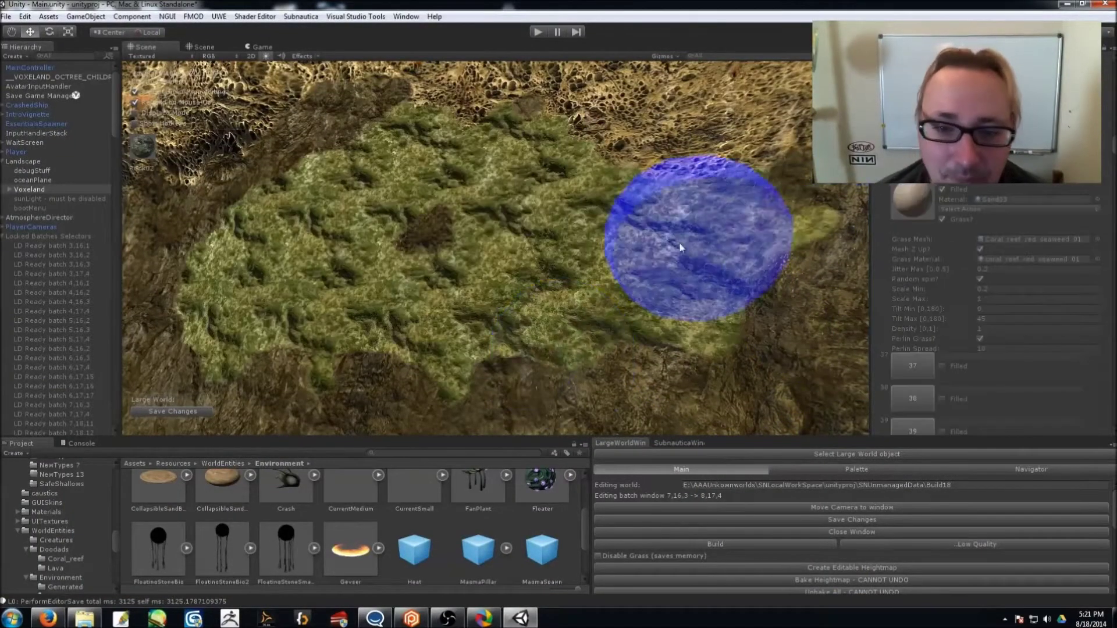
pyautogui.moveTo(514, 202)
pyautogui.mouseDown(button='right')
pyautogui.moveTo(524, 349)
pyautogui.moveTo(599, 231)
pyautogui.moveTo(918, 301)
pyautogui.mouseUp(button='right')
pyautogui.moveTo(814, 311)
pyautogui.mouseDown(button='right')
pyautogui.moveTo(623, 372)
pyautogui.moveTo(354, 293)
pyautogui.mouseUp(button='right')
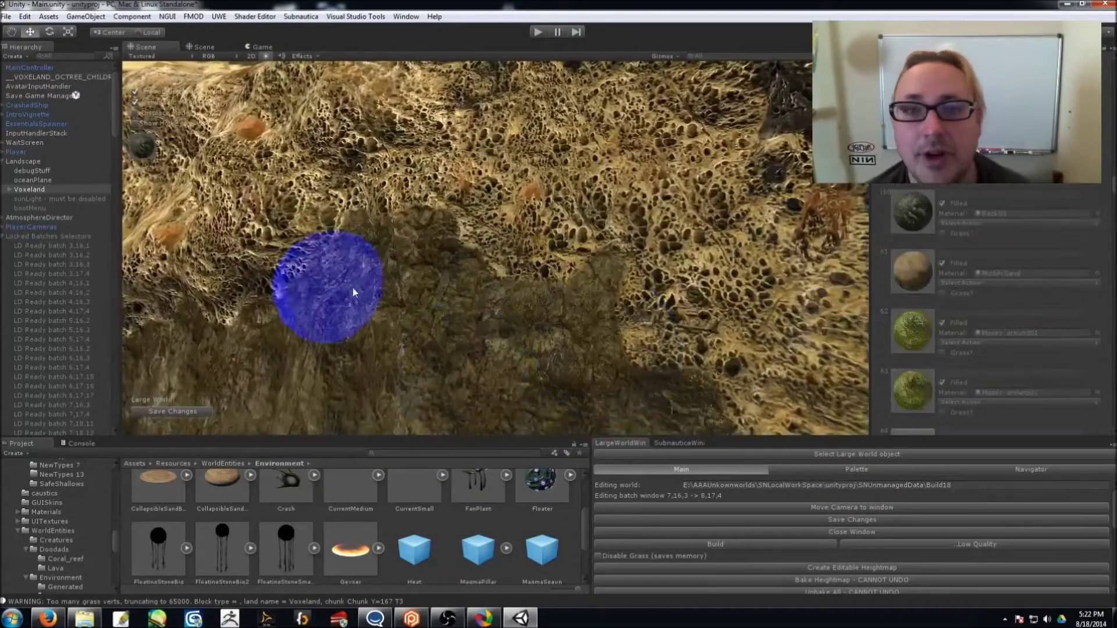
pyautogui.moveTo(729, 326); pyautogui.dragTo(582, 262, button='right')
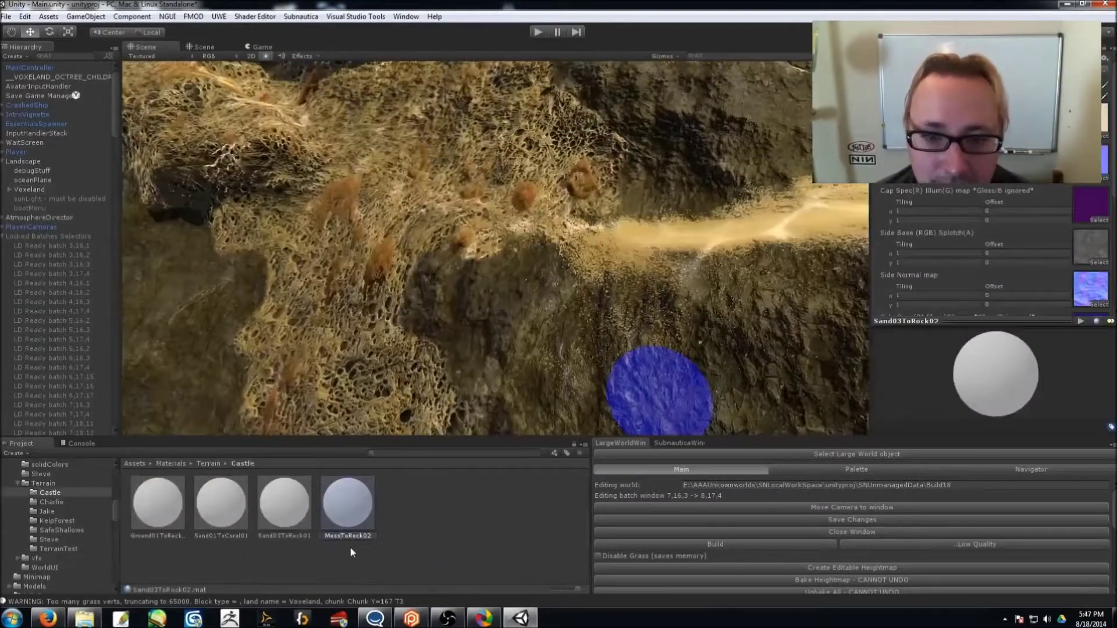
# Set up a MossToRock01 terrain material with the mossy ground texture and name a matching Castle block prefab MossToRock01.
pyautogui.click(221, 501)
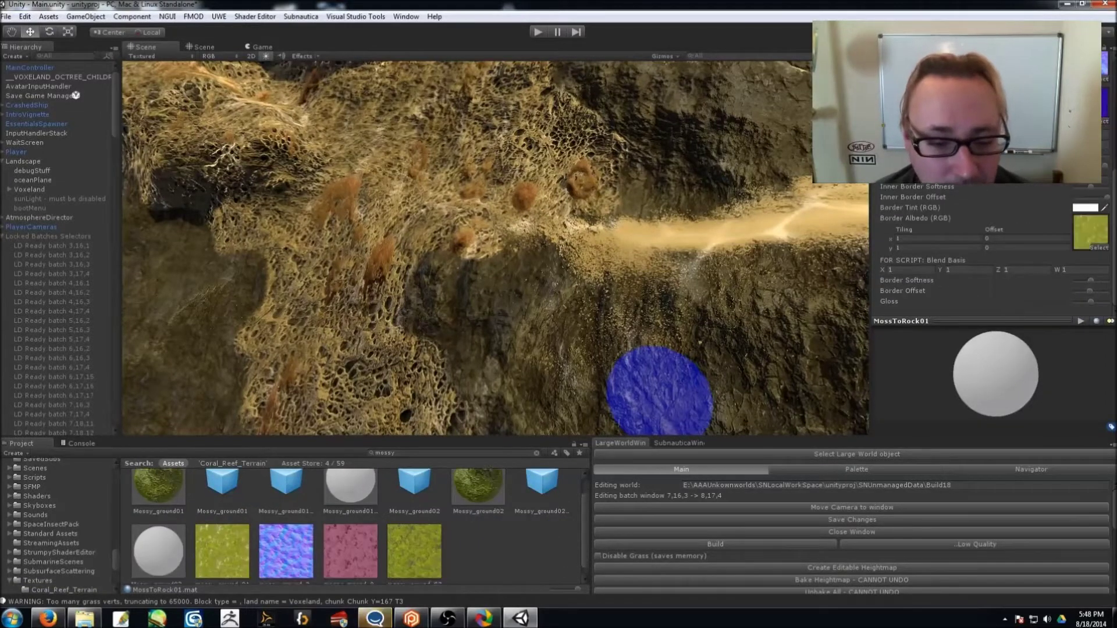
pyautogui.click(50, 527)
pyautogui.click(18, 566)
pyautogui.click(57, 577)
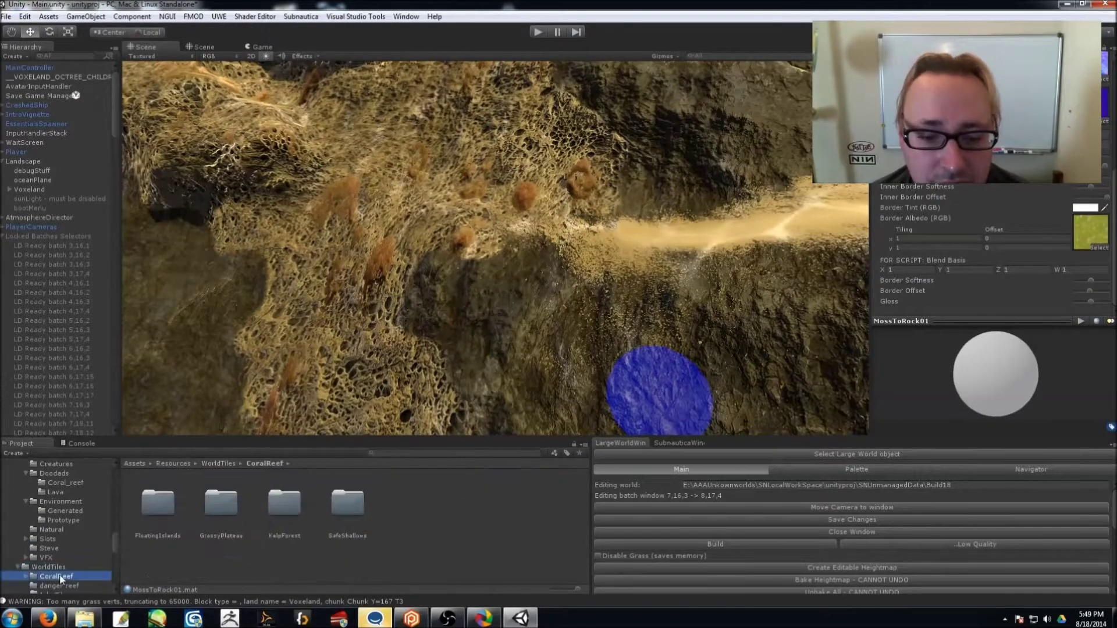
pyautogui.write('MossToRock01')
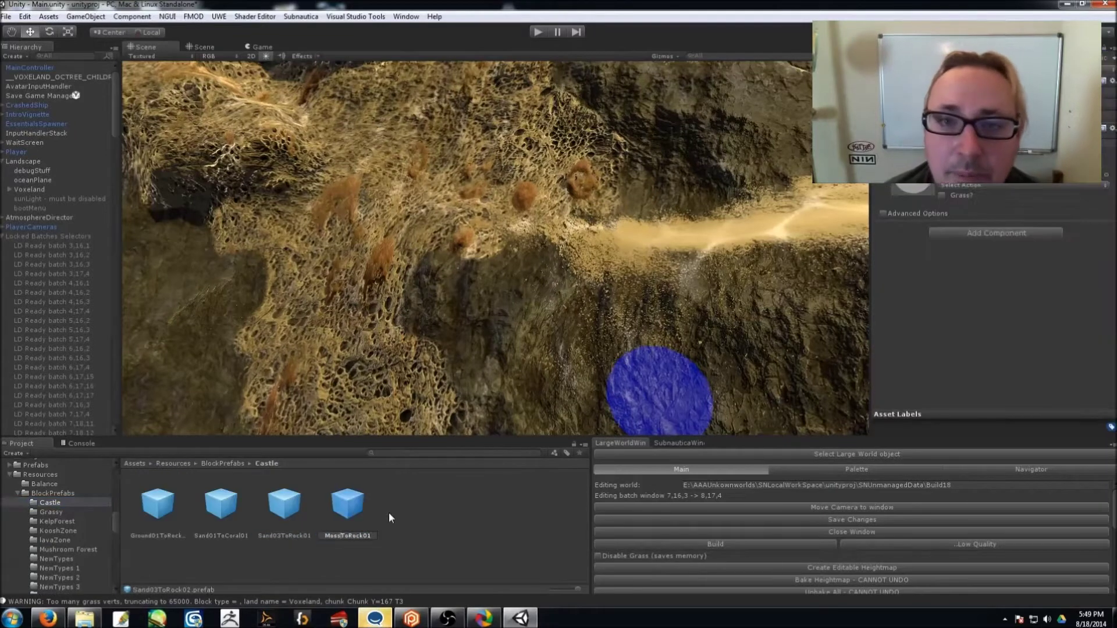
pyautogui.press('Return')
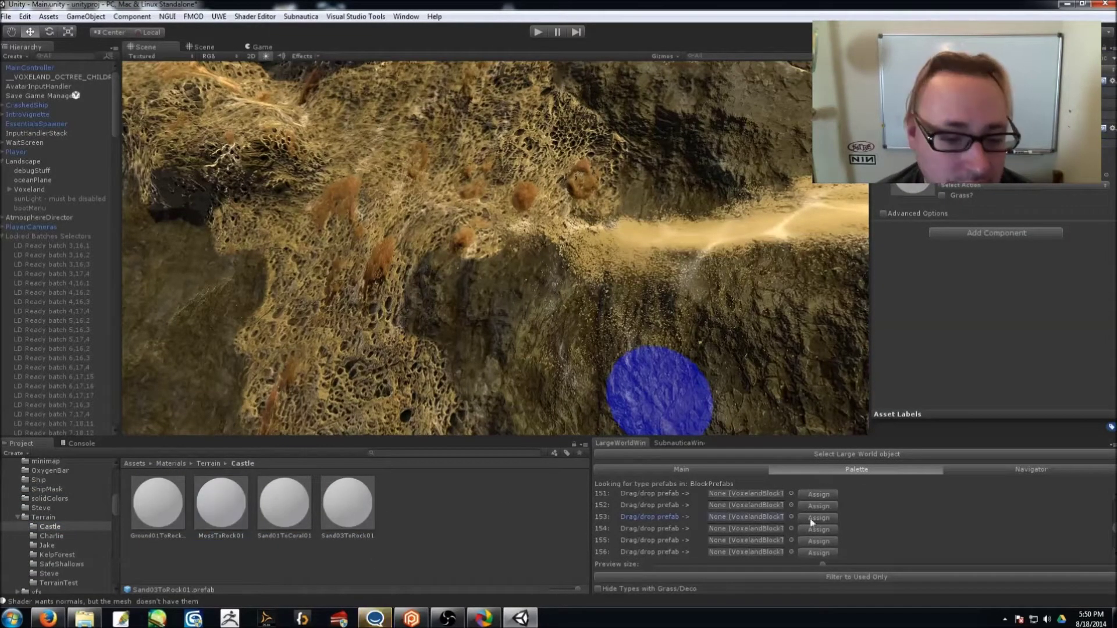
# Select block type 153 for painting and check the Castle block prefabs against their materials.
pyautogui.click(838, 294)
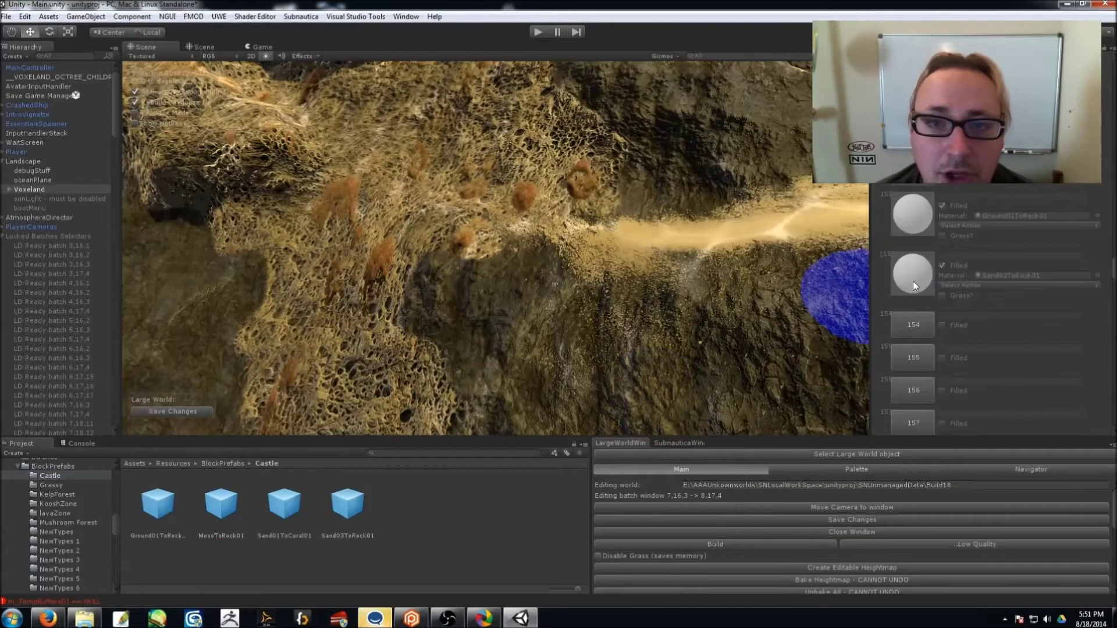
pyautogui.click(911, 279)
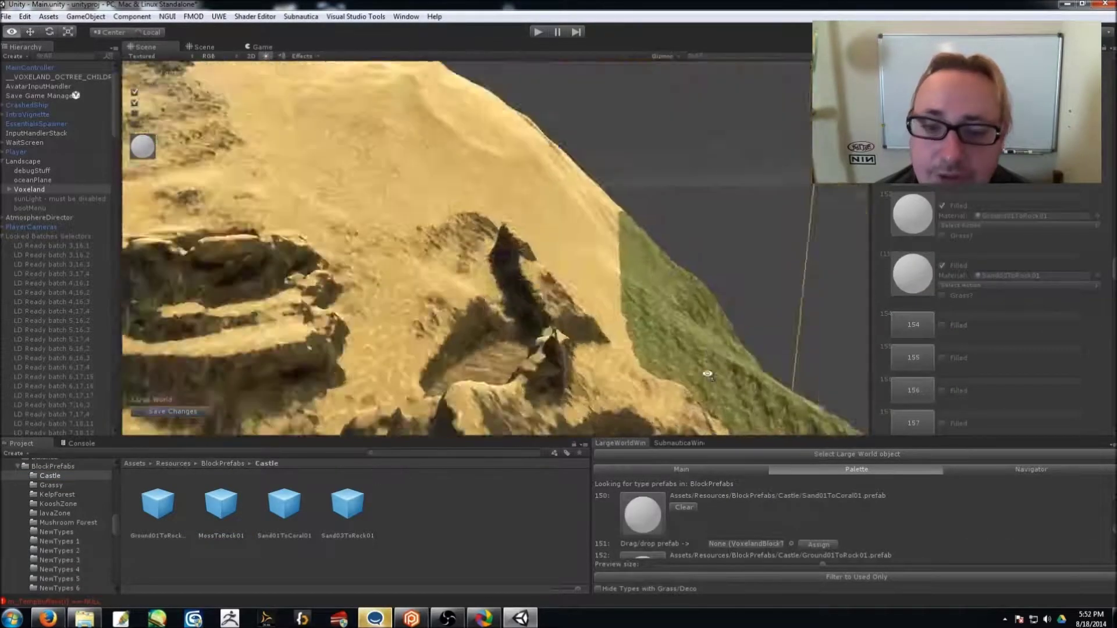
pyautogui.click(221, 511)
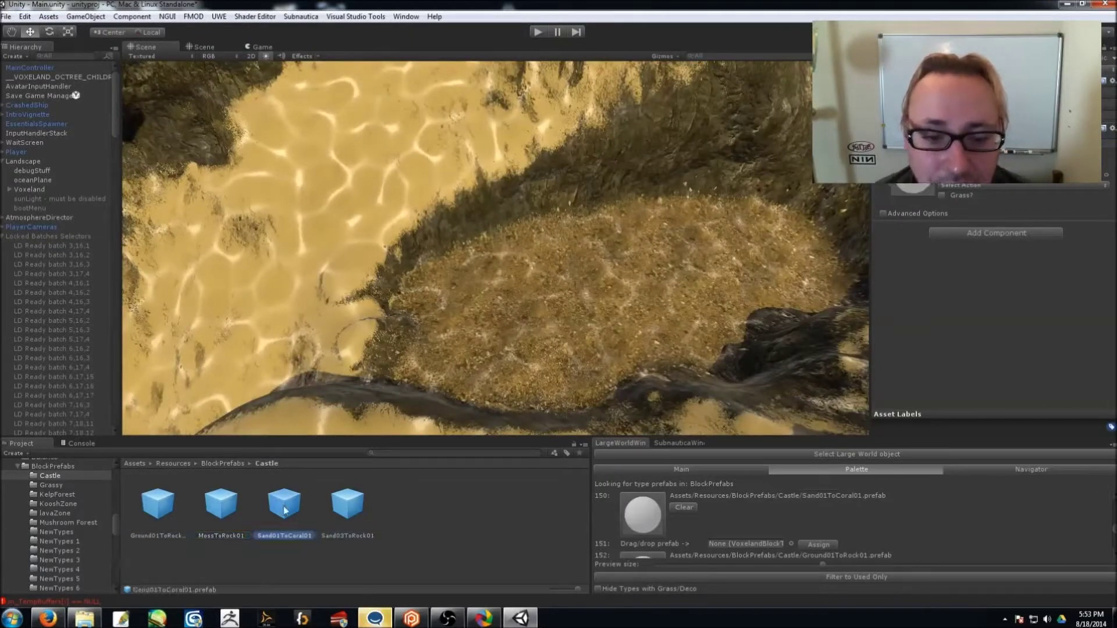
pyautogui.click(214, 512)
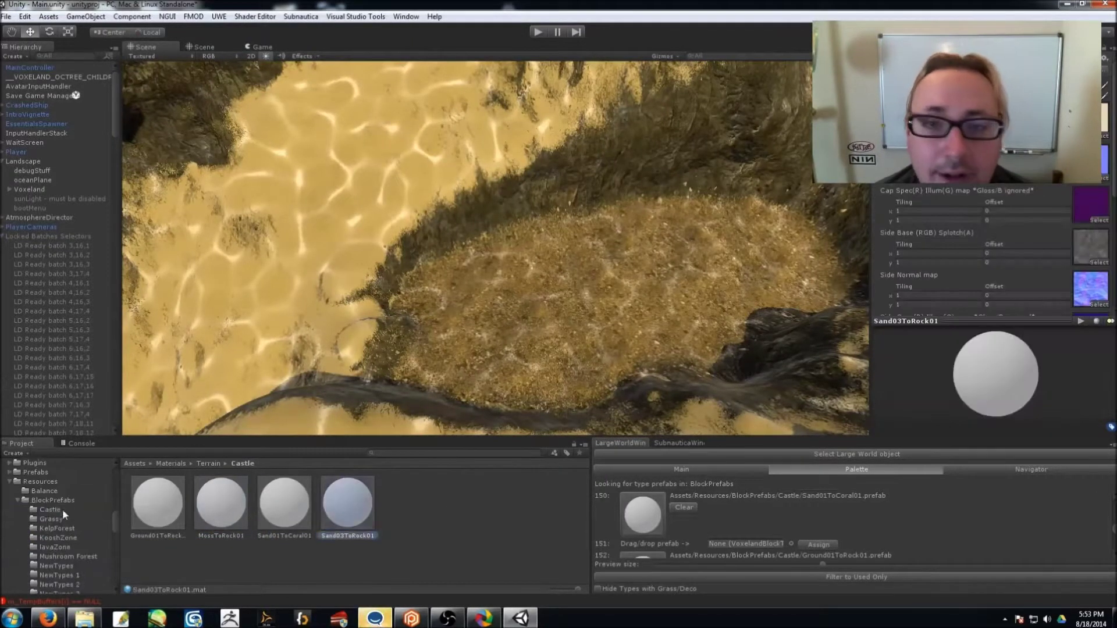
# Paint MossToRock01 over the rocky ledges and the peak, and save the world changes.
pyautogui.click(49, 509)
pyautogui.scroll(5, 117, 526)
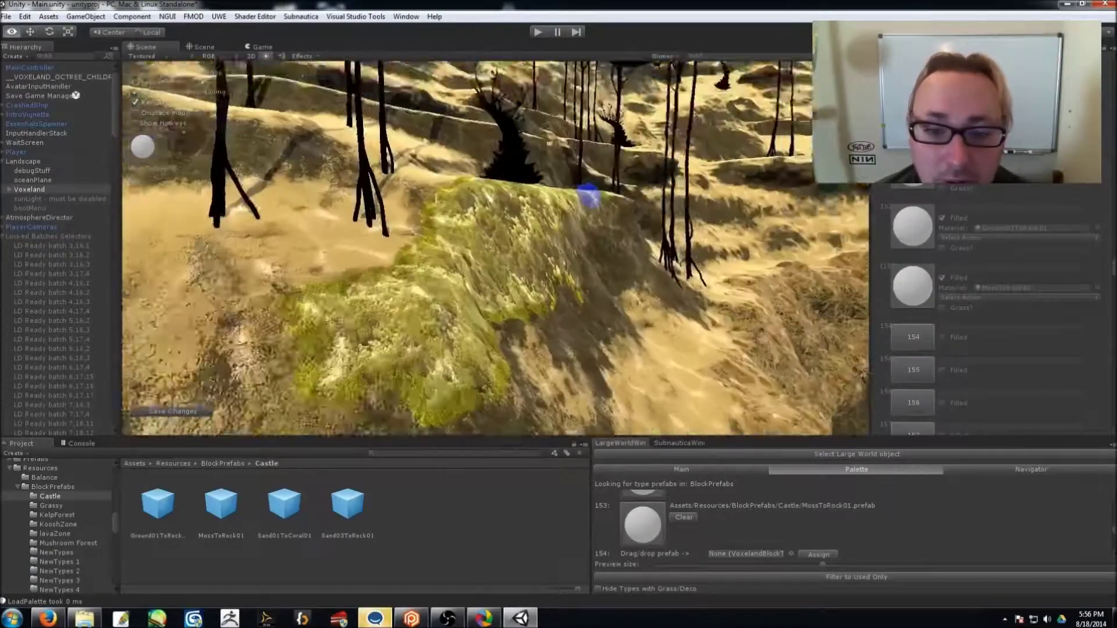
pyautogui.click(845, 524)
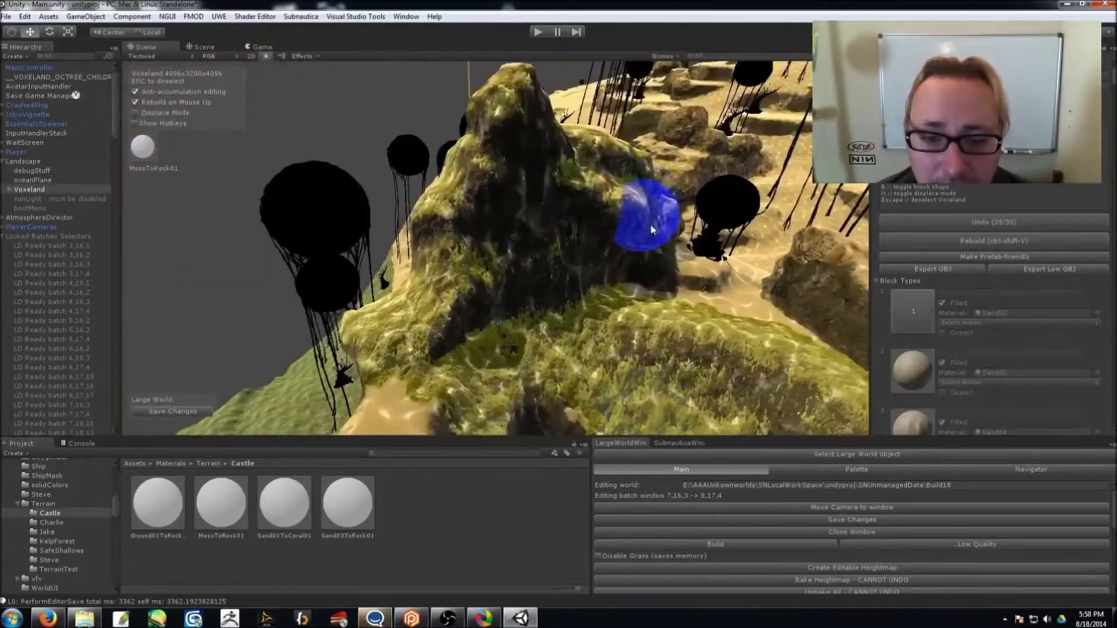
pyautogui.moveTo(651, 230); pyautogui.dragTo(605, 233, button='right')
pyautogui.moveTo(448, 396); pyautogui.dragTo(537, 234, button='right')
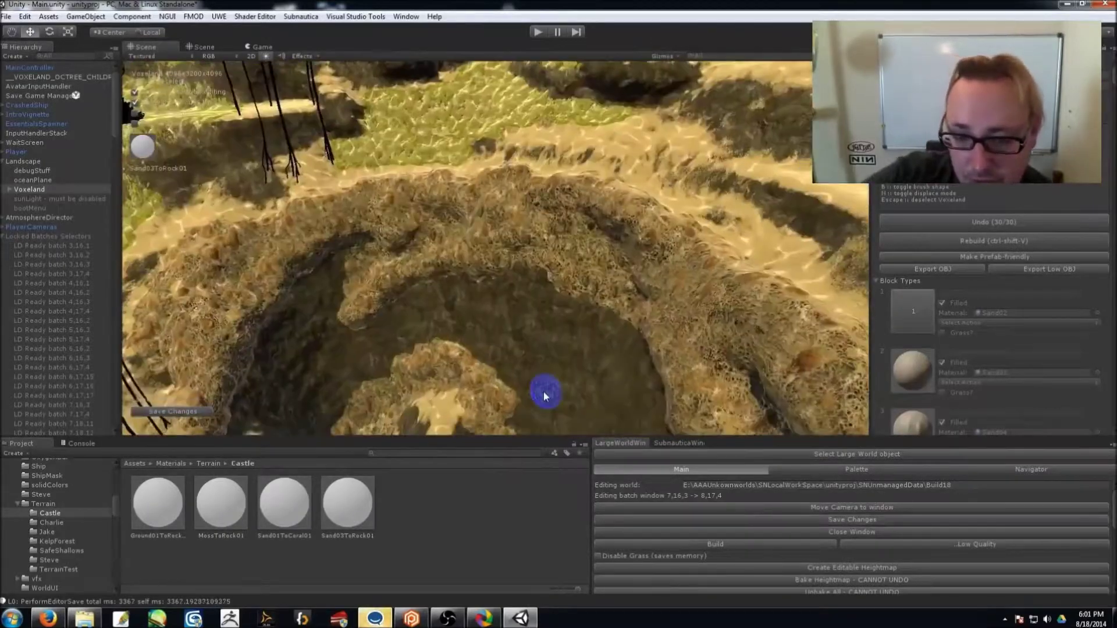
# Paint Sand03ToRock01 on the terrain around the crater and the rock walls.
pyautogui.moveTo(543, 391)
pyautogui.mouseDown(button='right')
pyautogui.moveTo(491, 232)
pyautogui.moveTo(343, 276)
pyautogui.moveTo(289, 213)
pyautogui.moveTo(411, 169)
pyautogui.moveTo(279, 212)
pyautogui.moveTo(349, 294)
pyautogui.moveTo(546, 267)
pyautogui.moveTo(491, 212)
pyautogui.moveTo(527, 299)
pyautogui.moveTo(684, 162)
pyautogui.mouseUp(button='right')
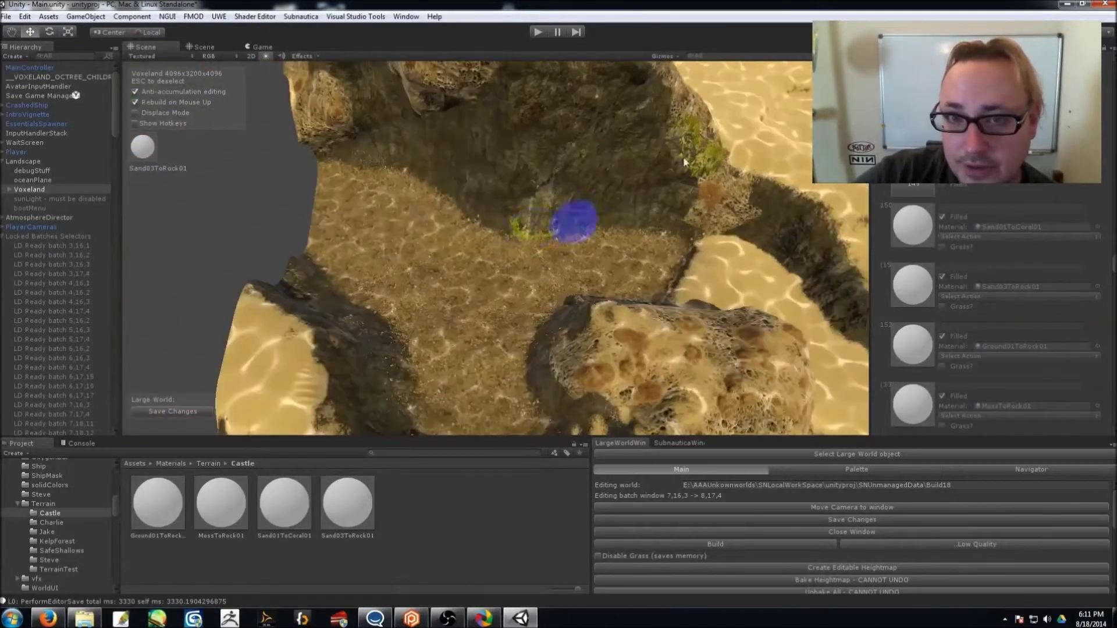
pyautogui.moveTo(457, 213)
pyautogui.mouseDown(button='right')
pyautogui.moveTo(506, 239)
pyautogui.moveTo(498, 287)
pyautogui.moveTo(344, 308)
pyautogui.moveTo(349, 291)
pyautogui.moveTo(483, 186)
pyautogui.moveTo(473, 299)
pyautogui.moveTo(507, 334)
pyautogui.mouseUp(button='right')
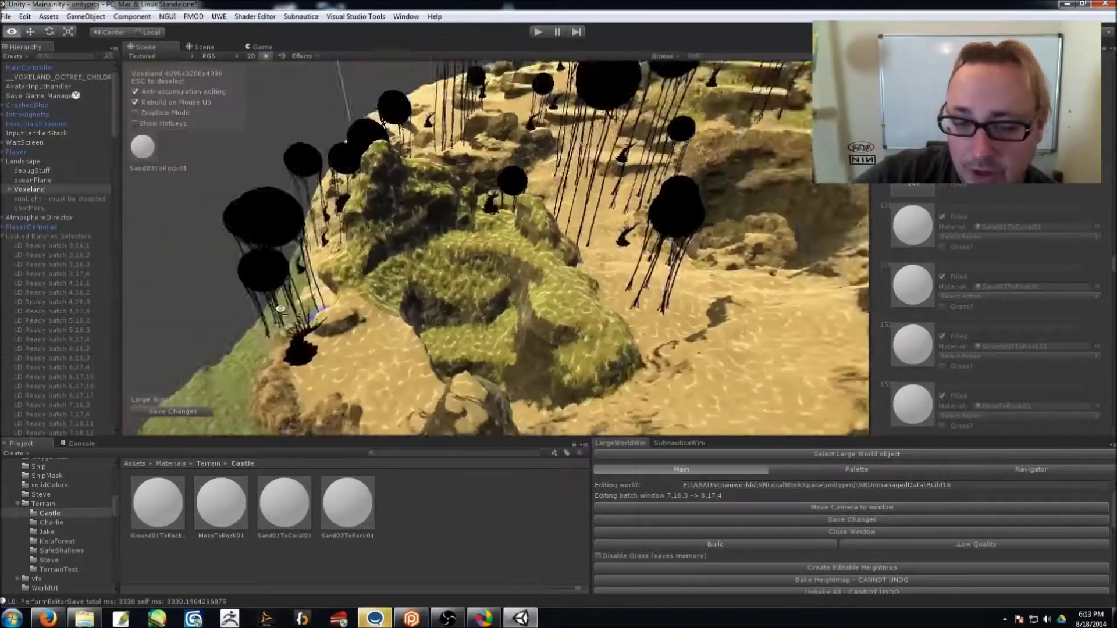
pyautogui.moveTo(465, 117); pyautogui.dragTo(481, 153, button='right')
pyautogui.moveTo(581, 277)
pyautogui.mouseDown(button='right')
pyautogui.moveTo(623, 312)
pyautogui.moveTo(573, 262)
pyautogui.moveTo(619, 362)
pyautogui.moveTo(471, 350)
pyautogui.moveTo(651, 226)
pyautogui.moveTo(611, 159)
pyautogui.moveTo(543, 258)
pyautogui.moveTo(688, 228)
pyautogui.moveTo(610, 250)
pyautogui.moveTo(524, 250)
pyautogui.mouseUp(button='right')
# Create a MossToCoral01 material with the coral_01 textures and a matching Castle block prefab for the Voxeland palette.
pyautogui.click(221, 505)
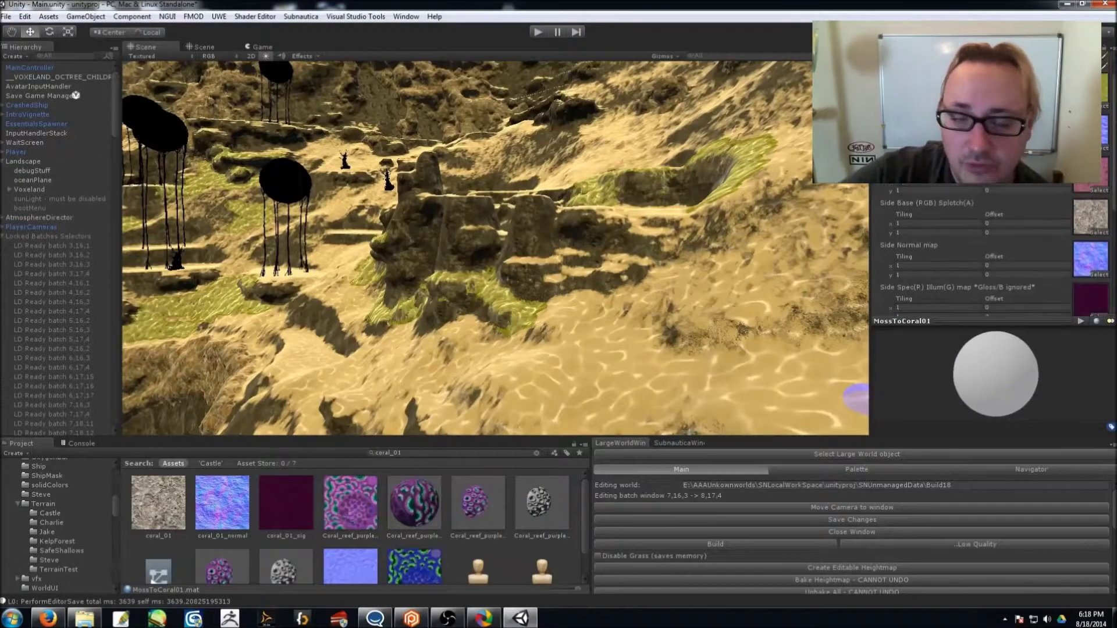
pyautogui.click(224, 508)
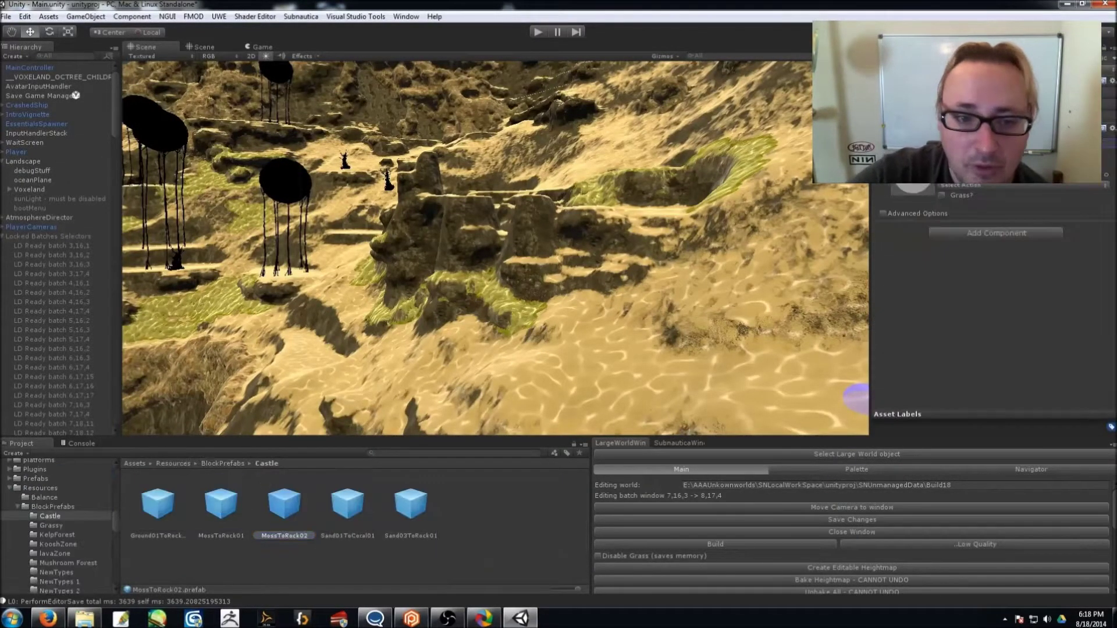
pyautogui.click(840, 520)
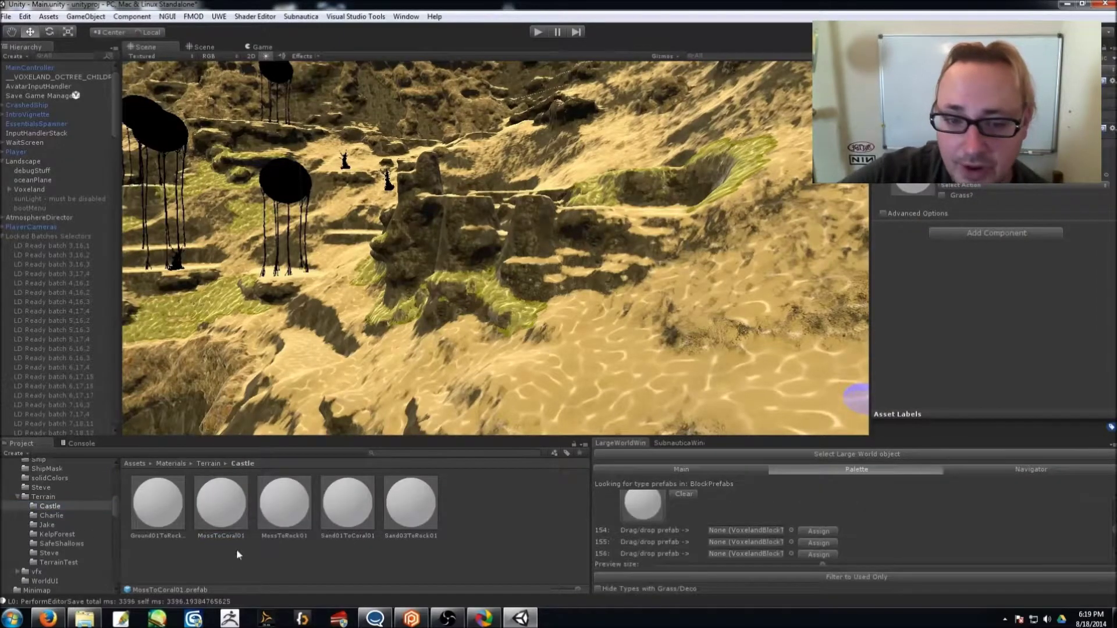
pyautogui.click(586, 338)
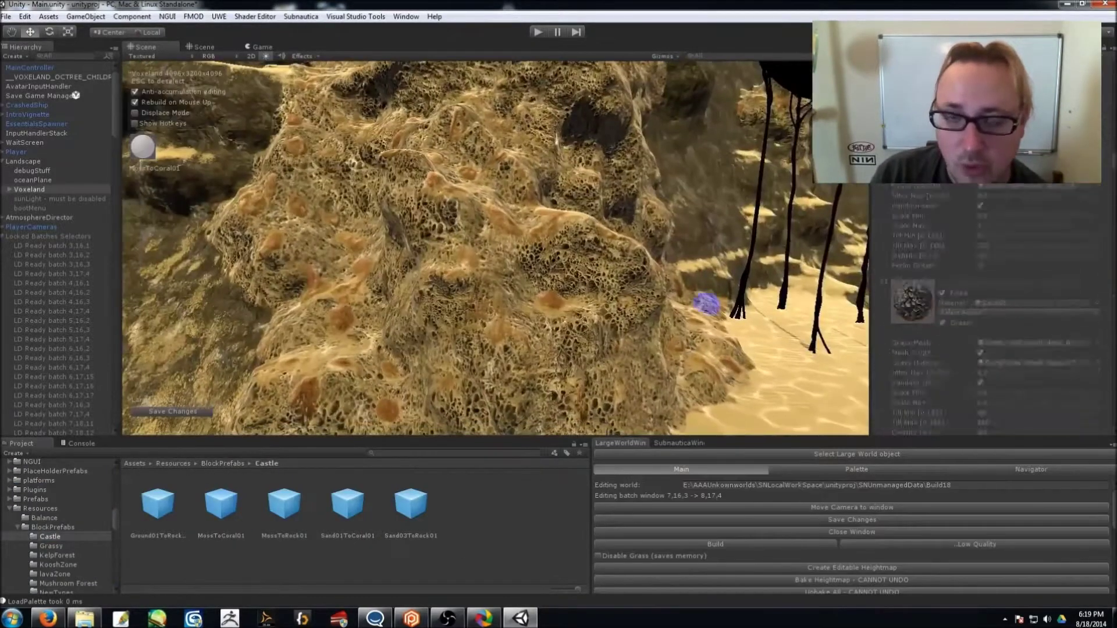
# Paint the MossToCoral01 block type over the large rock outcrop.
pyautogui.moveTo(557, 234)
pyautogui.mouseDown()
pyautogui.moveTo(535, 281)
pyautogui.moveTo(516, 274)
pyautogui.moveTo(431, 186)
pyautogui.moveTo(480, 290)
pyautogui.moveTo(366, 267)
pyautogui.moveTo(405, 201)
pyautogui.moveTo(446, 233)
pyautogui.moveTo(506, 211)
pyautogui.moveTo(487, 175)
pyautogui.mouseUp()
pyautogui.moveTo(495, 279)
pyautogui.keyDown('alt'); pyautogui.mouseDown()
pyautogui.moveTo(524, 255)
pyautogui.moveTo(789, 142)
pyautogui.moveTo(715, 225)
pyautogui.moveTo(686, 180)
pyautogui.moveTo(449, 274)
pyautogui.moveTo(482, 167)
pyautogui.mouseUp(); pyautogui.keyUp('alt')
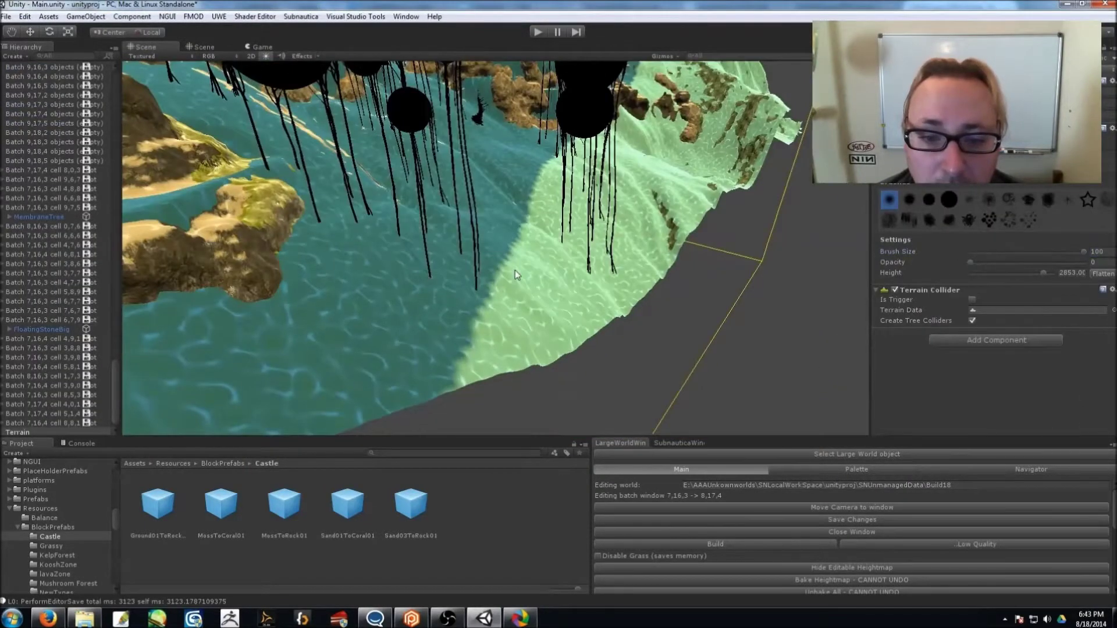
# Hide the editable heightmap and rebuild the voxel terrain of batch window 7,16,3 to 8,17,4.
pyautogui.moveTo(554, 230)
pyautogui.keyDown('alt'); pyautogui.mouseDown()
pyautogui.moveTo(516, 266)
pyautogui.moveTo(460, 268)
pyautogui.moveTo(380, 183)
pyautogui.moveTo(457, 177)
pyautogui.moveTo(365, 295)
pyautogui.moveTo(960, 215)
pyautogui.mouseUp(); pyautogui.keyUp('alt')
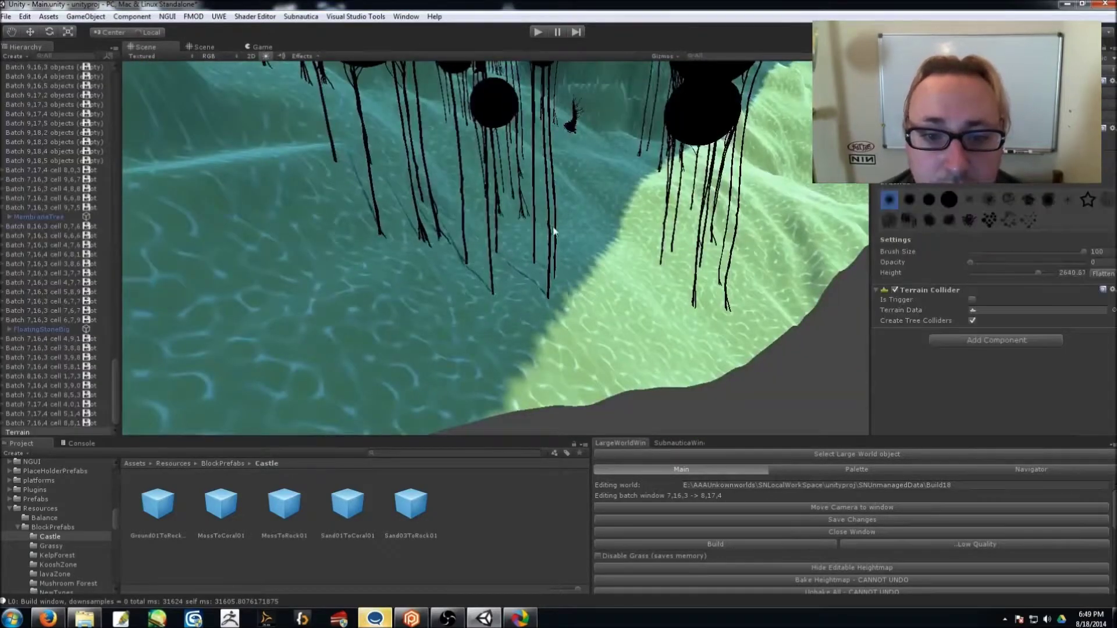
pyautogui.scroll(3, 552, 226)
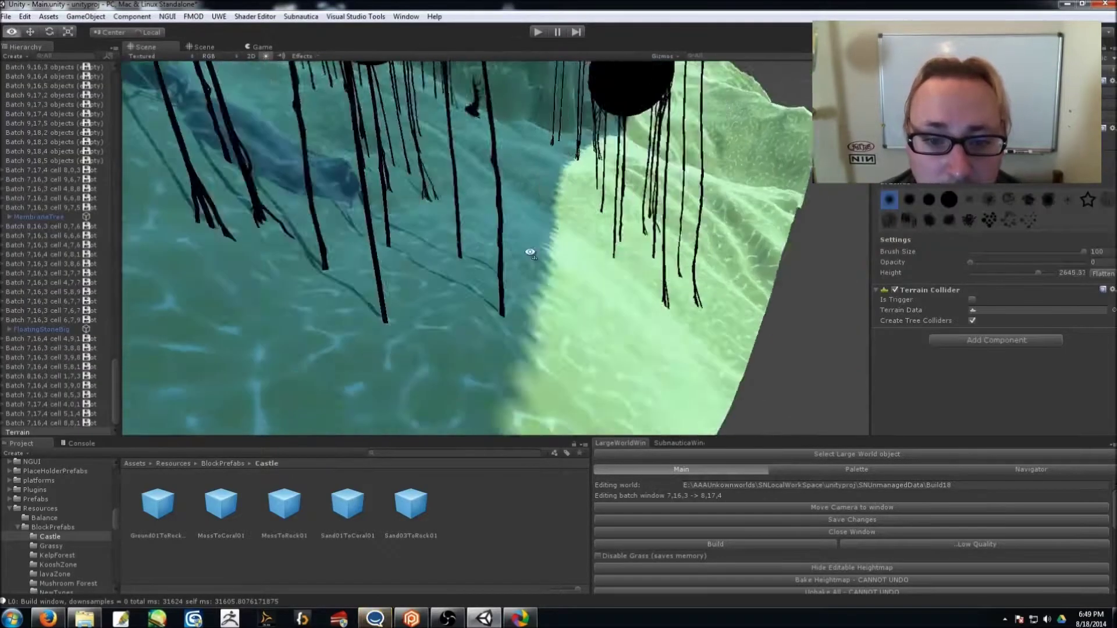
pyautogui.keyDown('alt'); pyautogui.moveTo(606, 291); pyautogui.dragTo(407, 221); pyautogui.keyUp('alt')
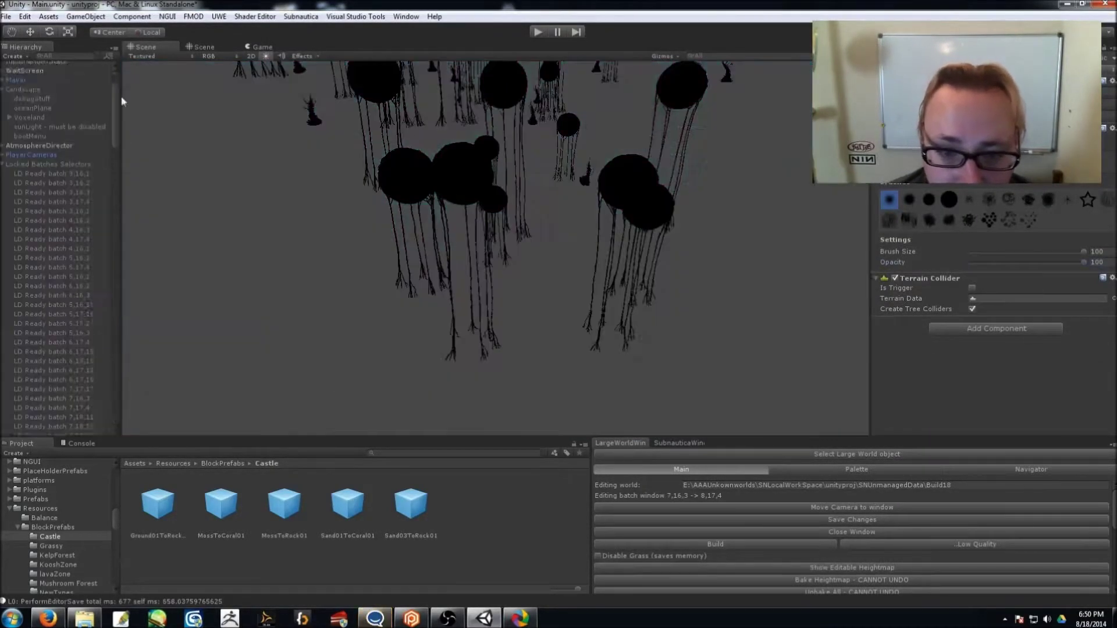
pyautogui.click(754, 544)
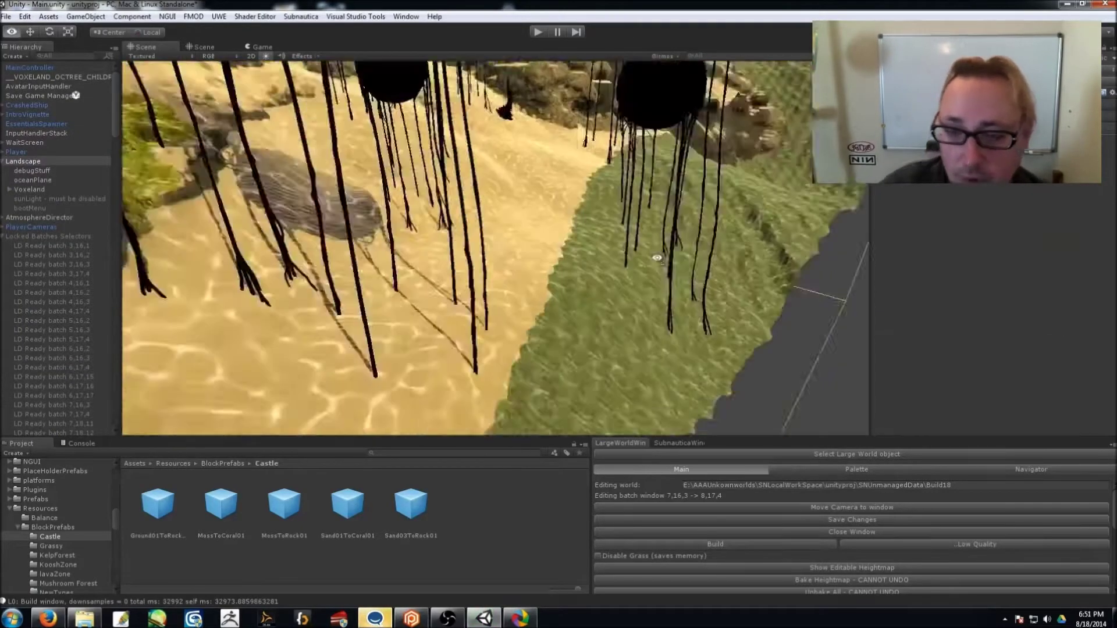
# Place a MembraneTree from the Environment prefabs on the sandy seabed among the floating stones and duplicate it three times.
pyautogui.keyDown('alt'); pyautogui.moveTo(656, 258); pyautogui.dragTo(477, 250); pyautogui.keyUp('alt')
pyautogui.click(69, 537)
pyautogui.moveTo(159, 541); pyautogui.dragTo(423, 354)
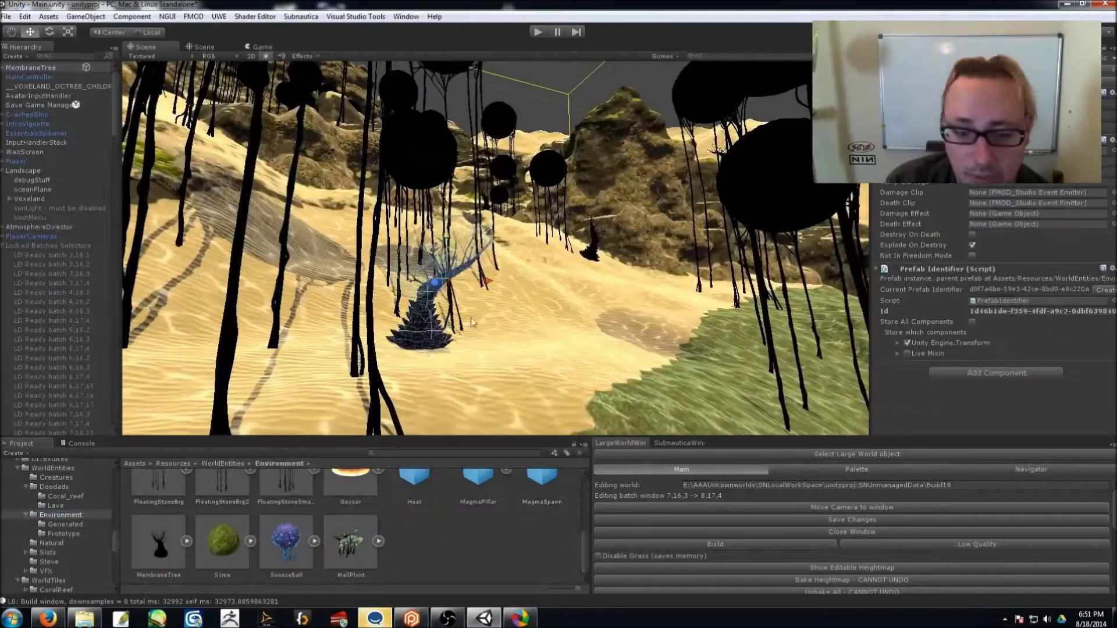
pyautogui.keyDown('alt'); pyautogui.moveTo(487, 267); pyautogui.dragTo(523, 245); pyautogui.keyUp('alt')
pyautogui.hotkey('ctrl', 'd')
pyautogui.hotkey('ctrl', 'd')
pyautogui.hotkey('ctrl', 'd')
pyautogui.click(598, 174)
pyautogui.keyDown('alt'); pyautogui.moveTo(598, 175); pyautogui.dragTo(361, 174); pyautogui.keyUp('alt')
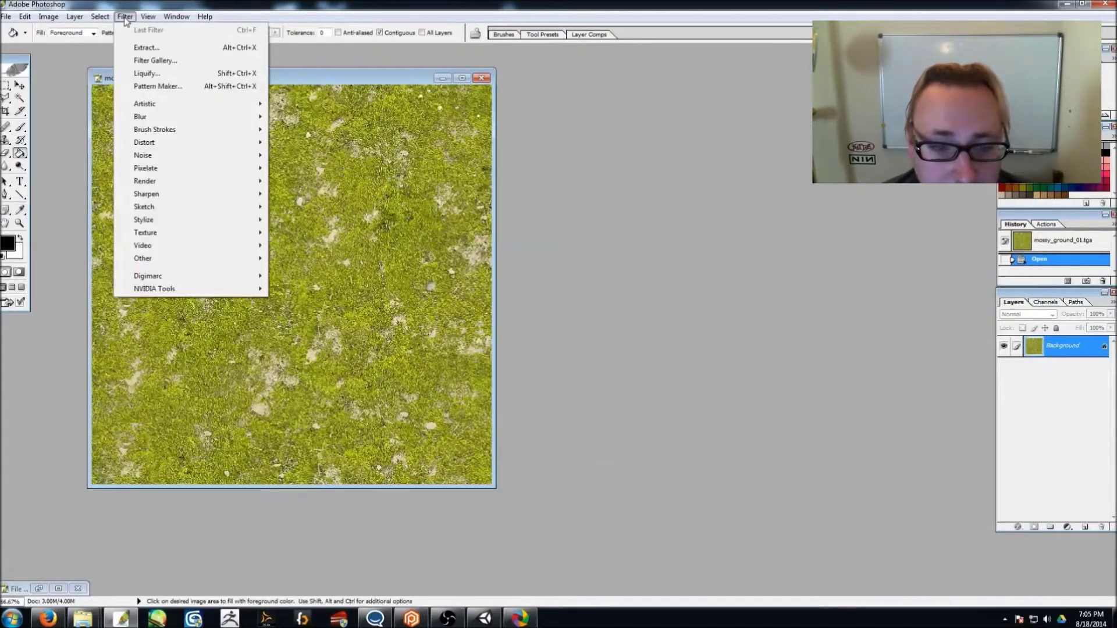
# Switch to Photoshop and recolor mossy_ground_01_Blue.tga blue, trying Color Balance on the highlights and applying Hue/Saturation with hue +138.
pyautogui.moveTo(772, 479); pyautogui.dragTo(784, 480)
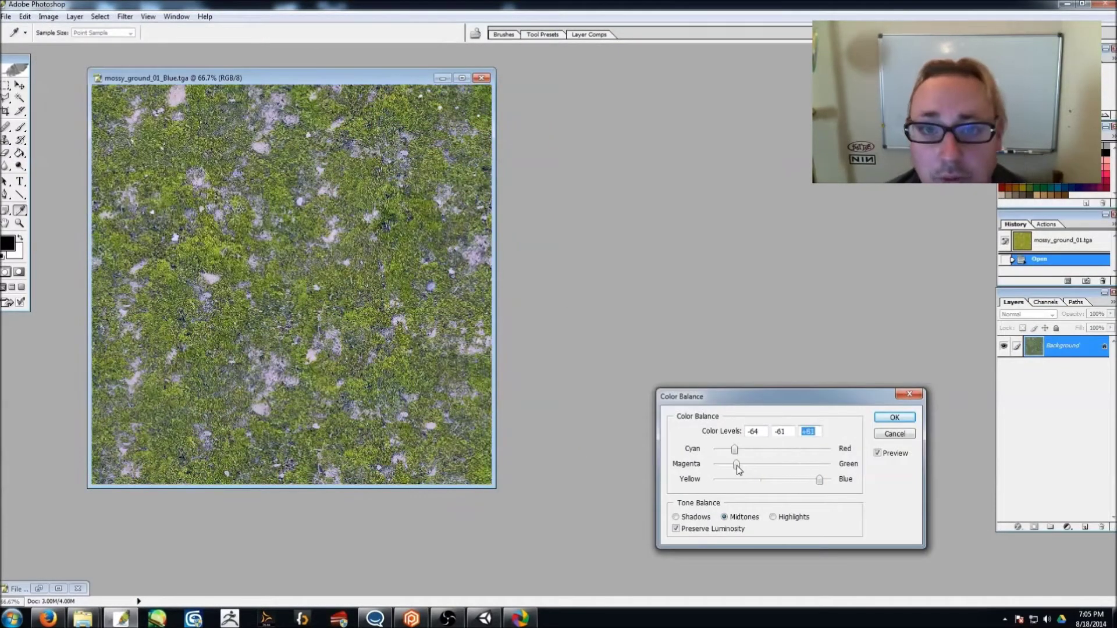
pyautogui.click(772, 516)
pyautogui.moveTo(811, 480); pyautogui.dragTo(814, 480)
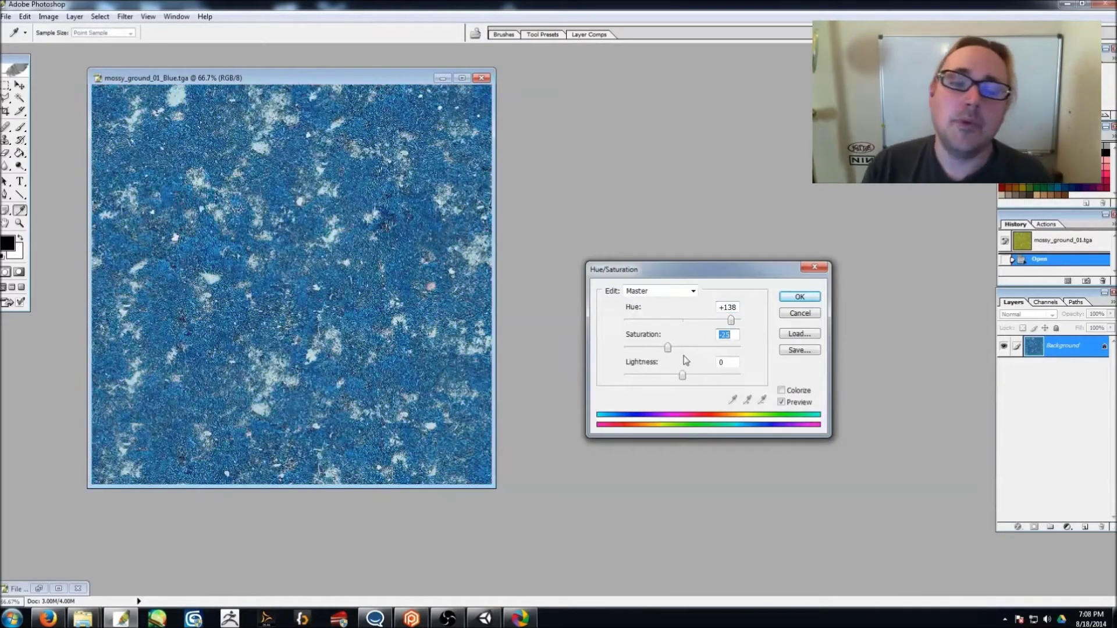
pyautogui.press('Return')
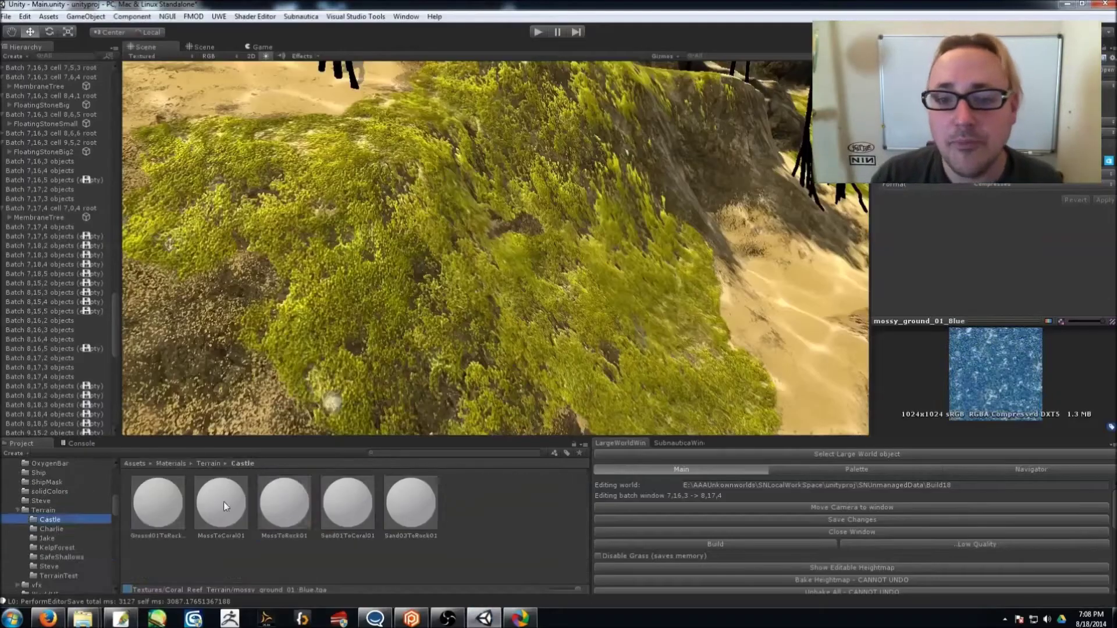
# Switch to Unity, give the MossToRock01 and MossToCoral01 materials the mossy_ground_01_Blue texture, and rebuild the terrain.
pyautogui.click(282, 498)
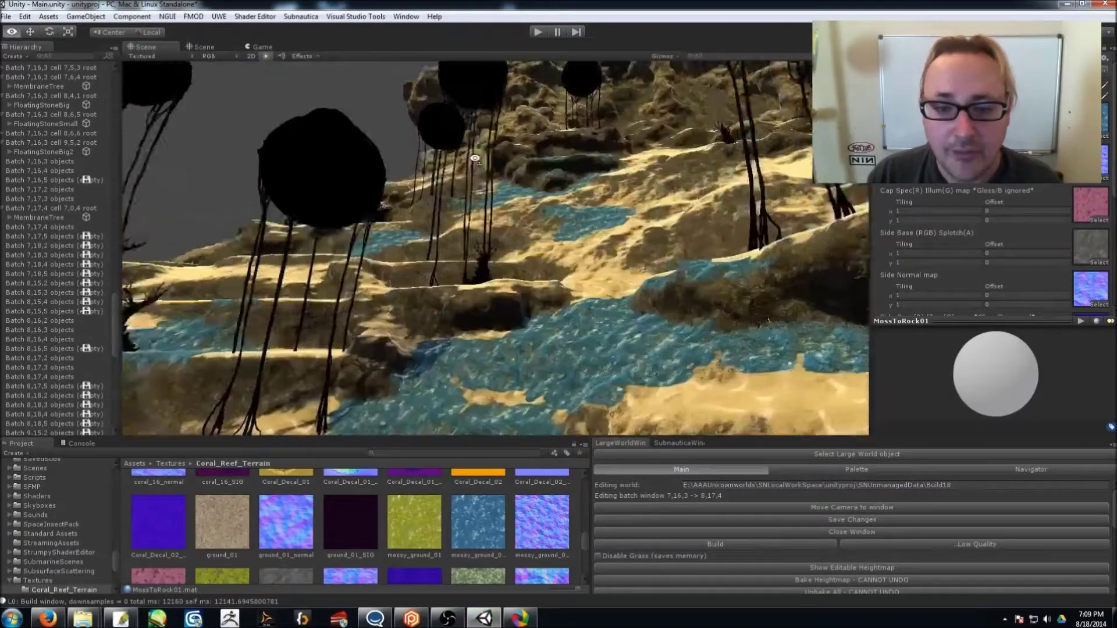
pyautogui.scroll(5, 89, 535)
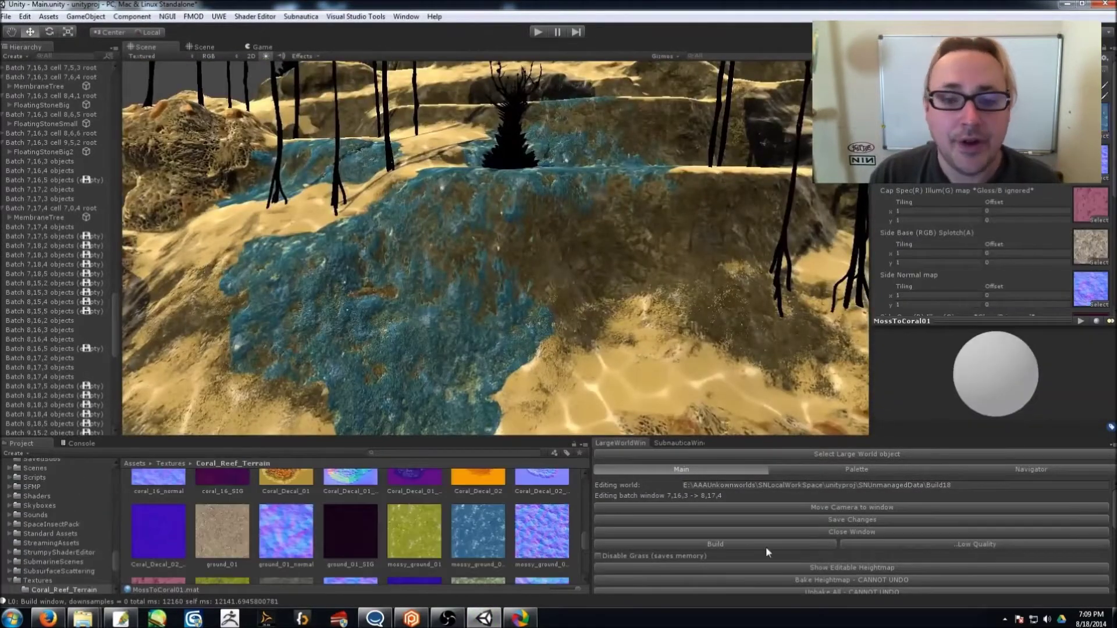
pyautogui.moveTo(494, 251); pyautogui.dragTo(435, 299, button='right')
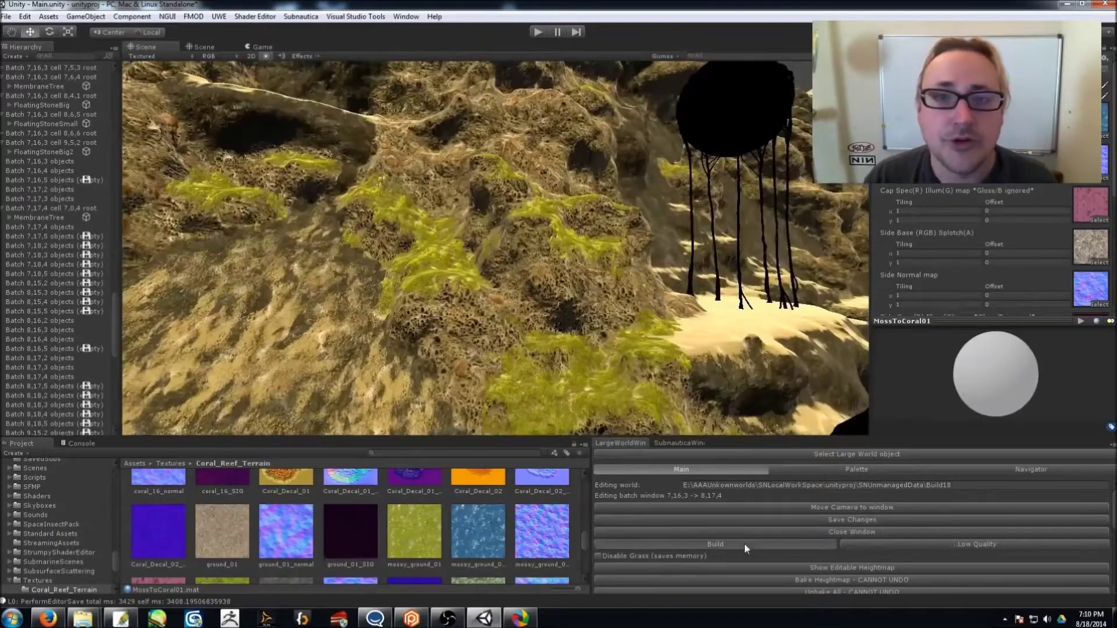
pyautogui.click(745, 542)
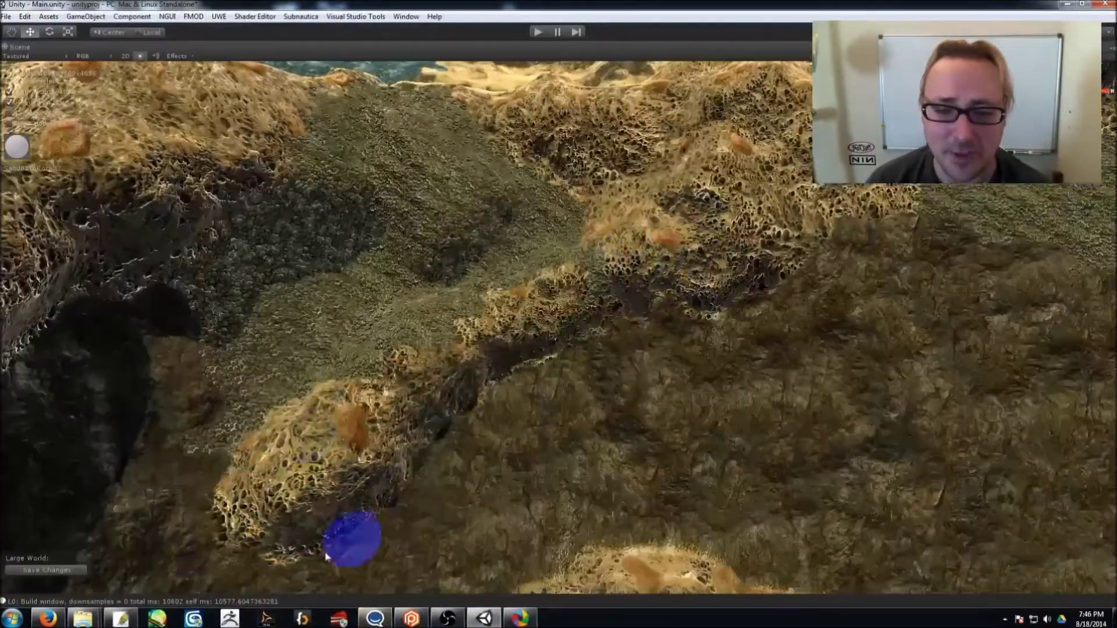
pyautogui.moveTo(327, 556); pyautogui.dragTo(361, 482, button='right')
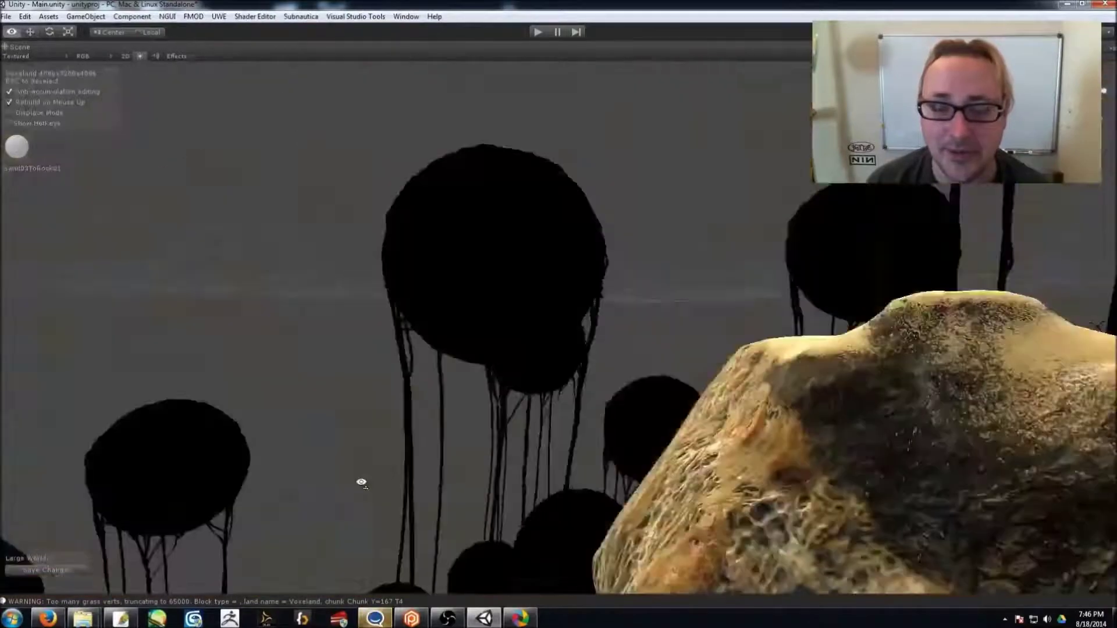